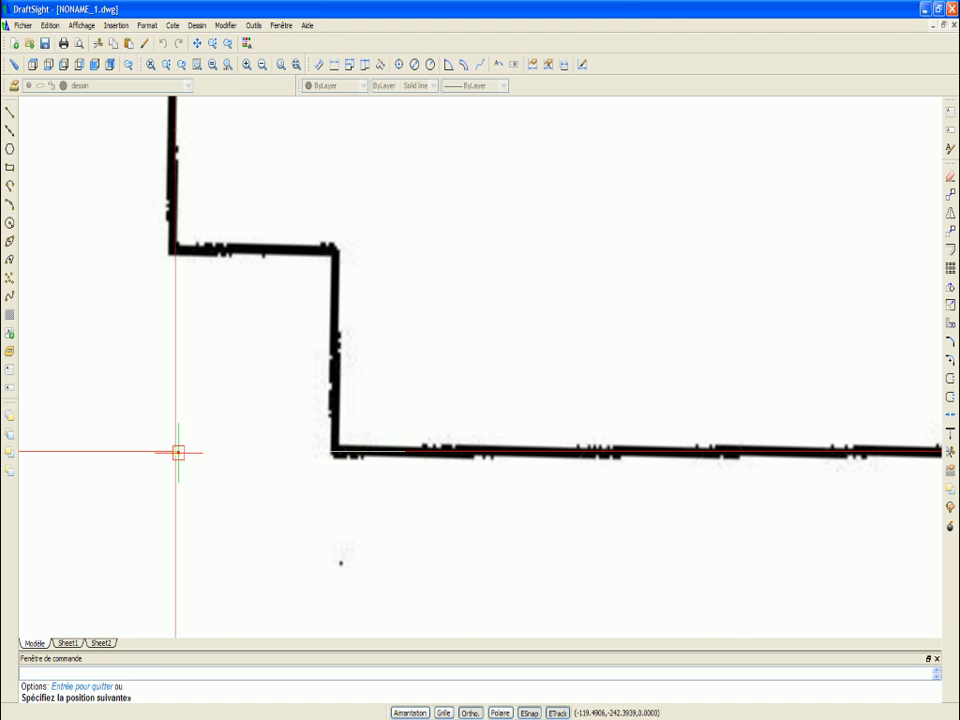
Step: Finish placing the infinite construction lines along the left and bottom edges of frame 6
scroll(389, 503, down, 5)
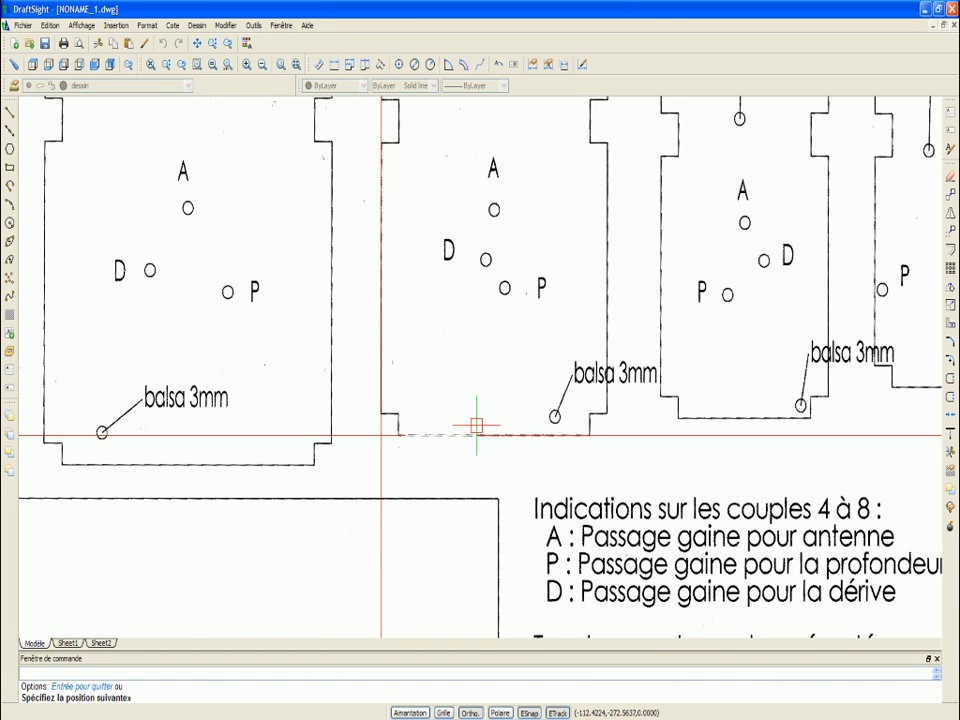
scroll(406, 443, down, 3)
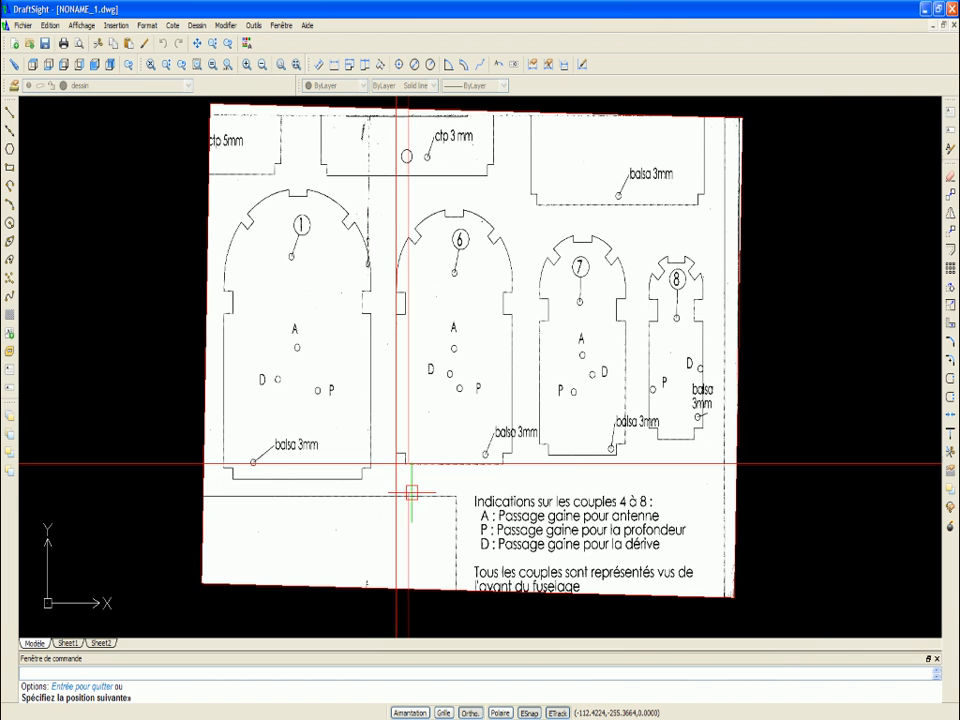
scroll(376, 421, up, 5)
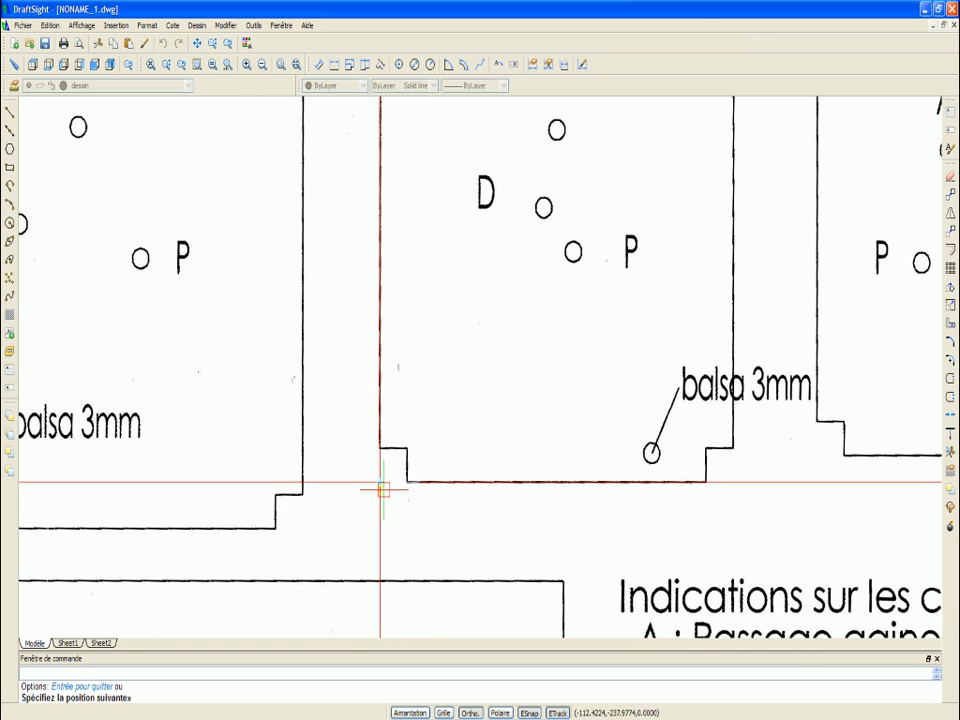
scroll(377, 497, down, 1)
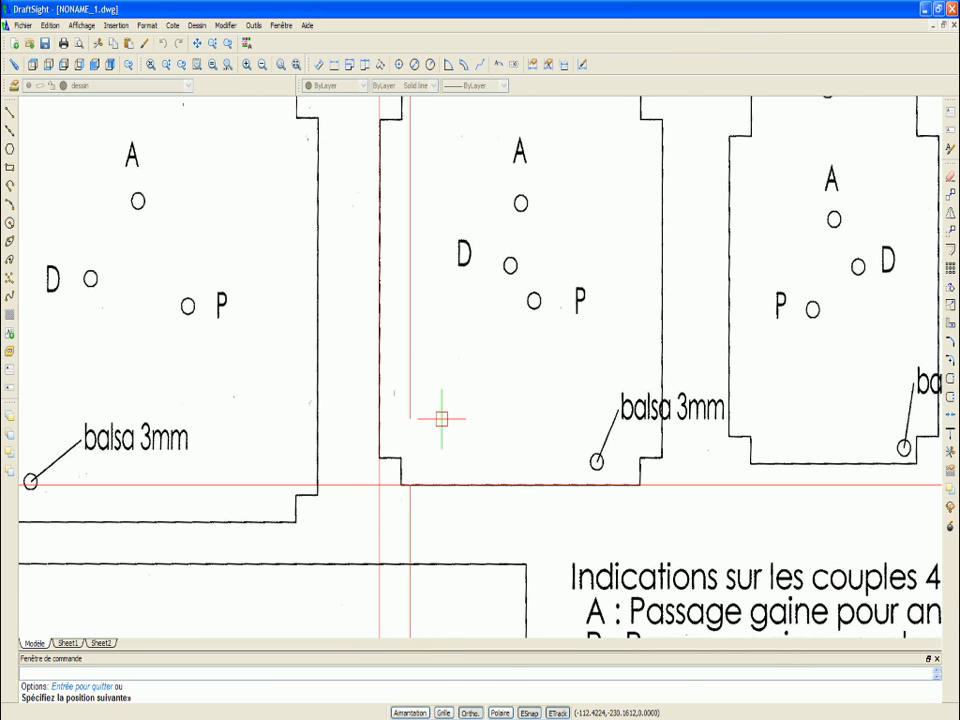
key(Return)
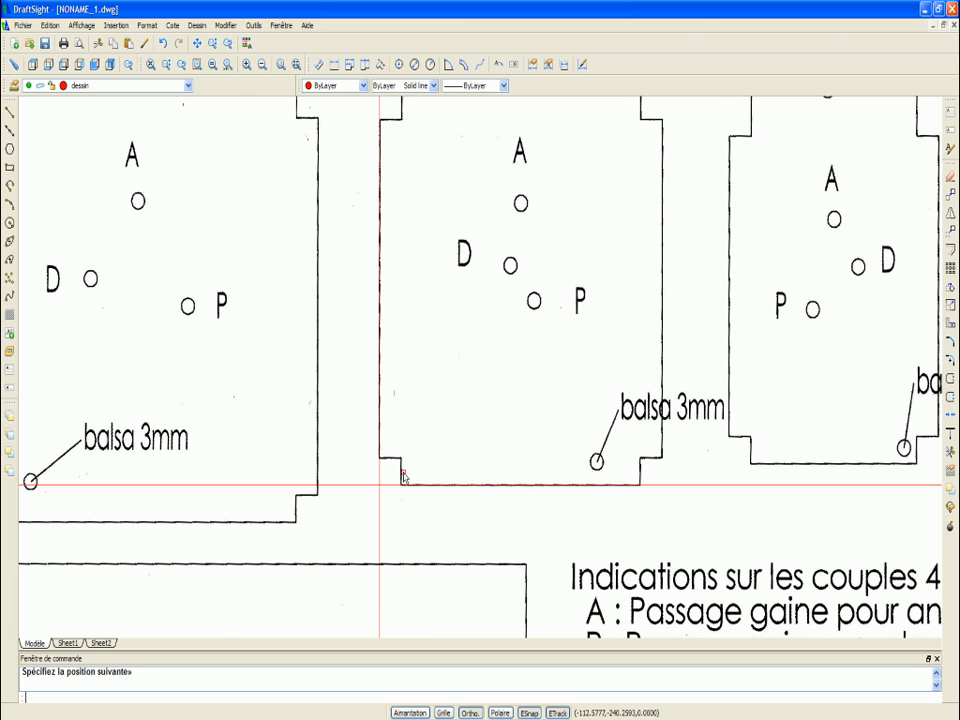
Step: Inspect how the construction lines match frame 6's left edge, side notch and lower-left corner on the scan
scroll(405, 470, down, 5)
scroll(396, 314, up, 6)
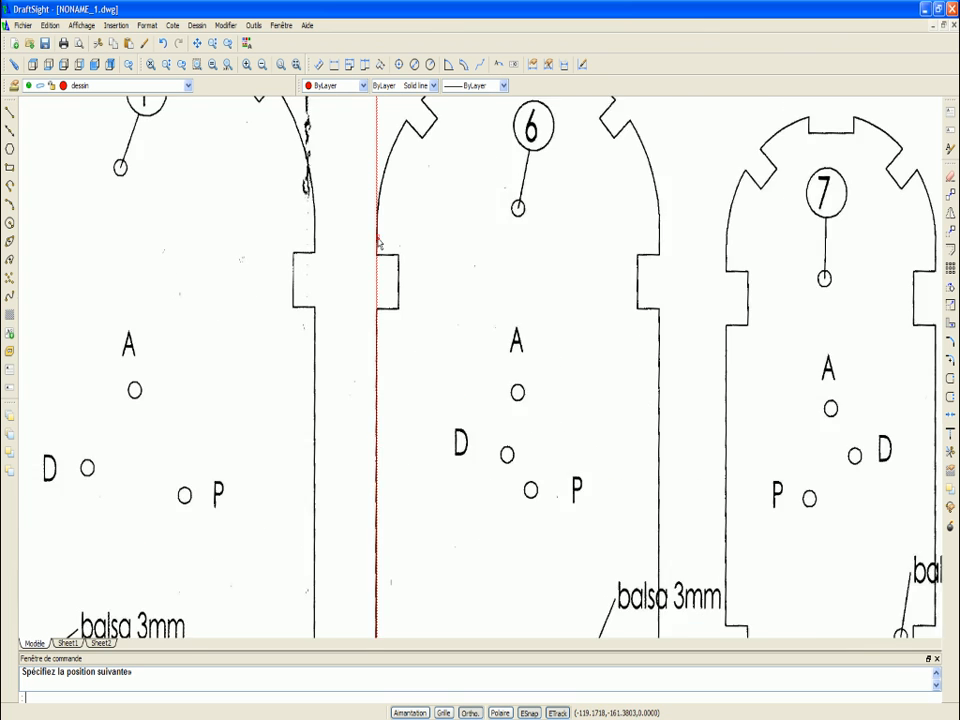
scroll(396, 335, up, 1)
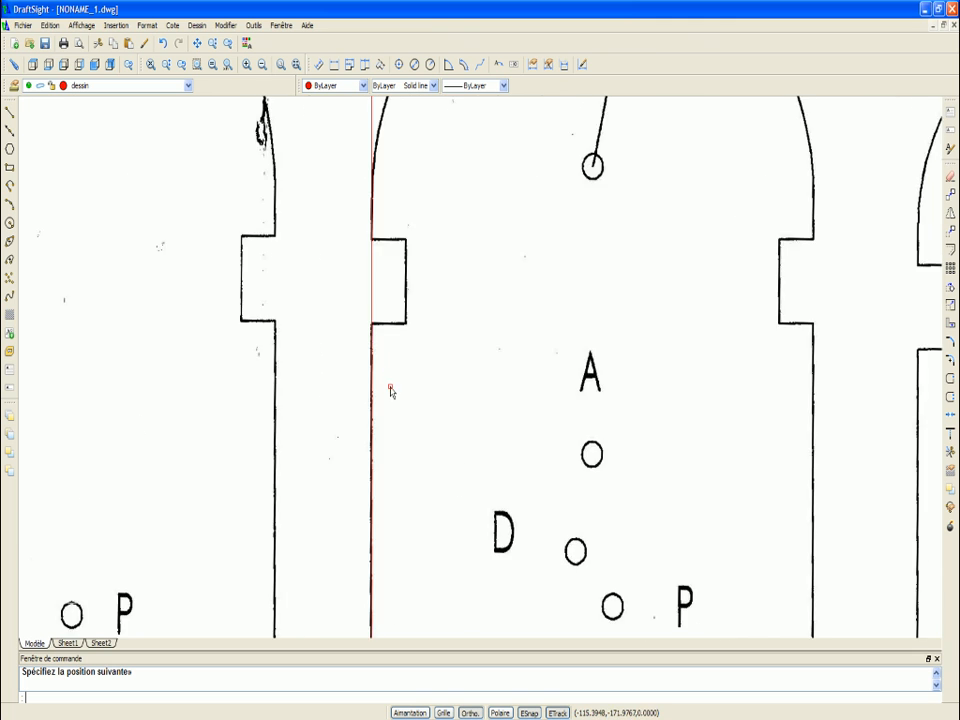
scroll(390, 390, down, 2)
scroll(444, 173, down, 1)
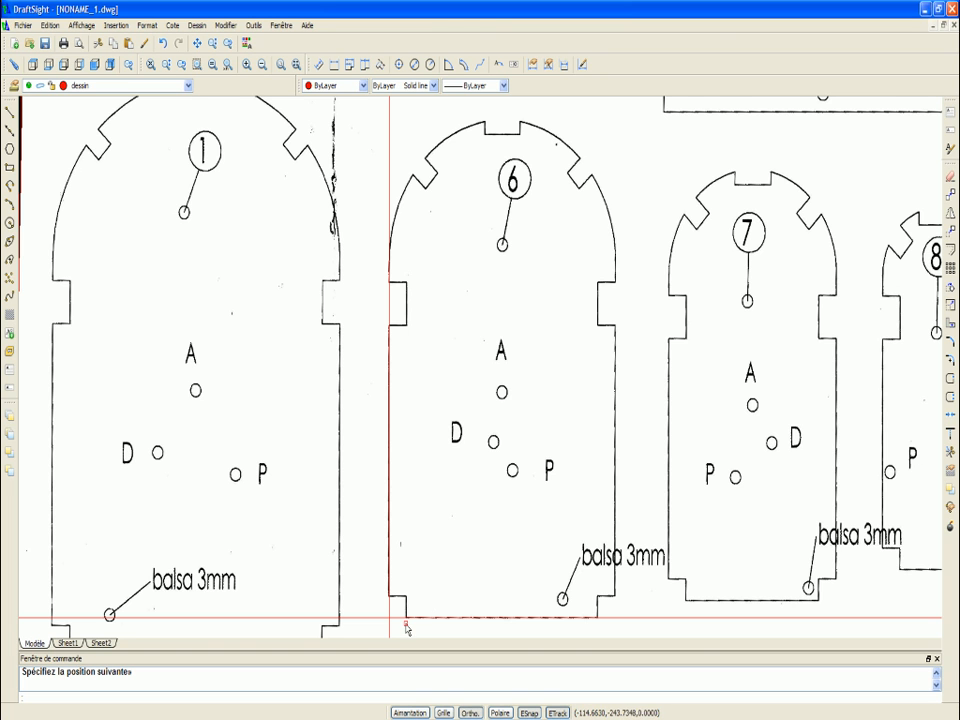
scroll(404, 440, down, 1)
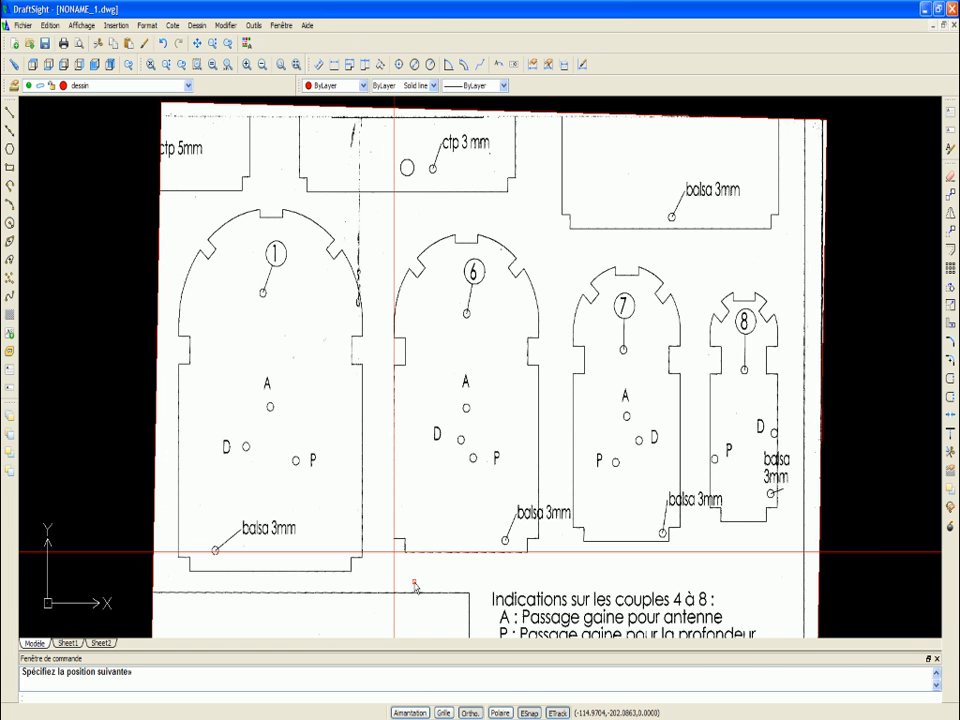
scroll(400, 571, up, 3)
scroll(395, 558, up, 1)
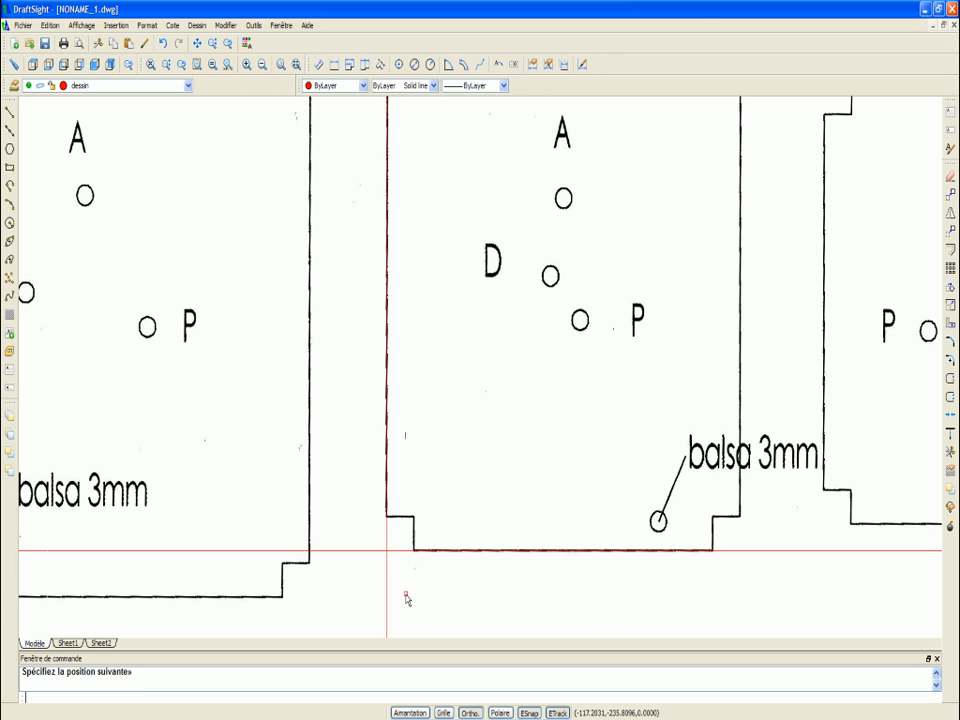
scroll(400, 507, up, 2)
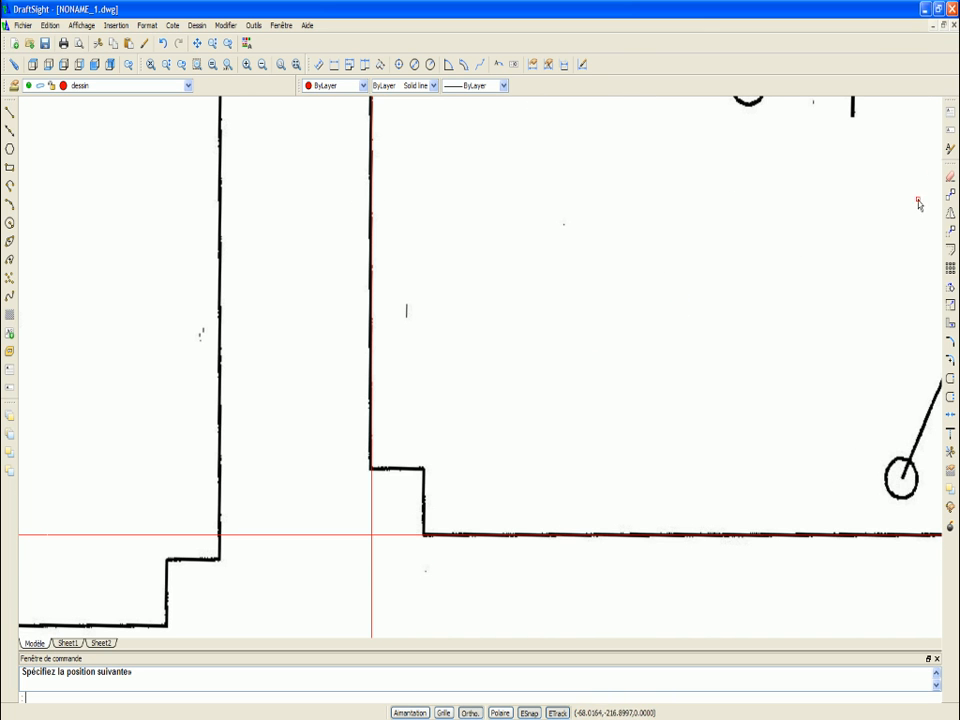
Step: Offset the vertical construction line on frame 6's left edge by 5 toward the inside of the frame
click(950, 250)
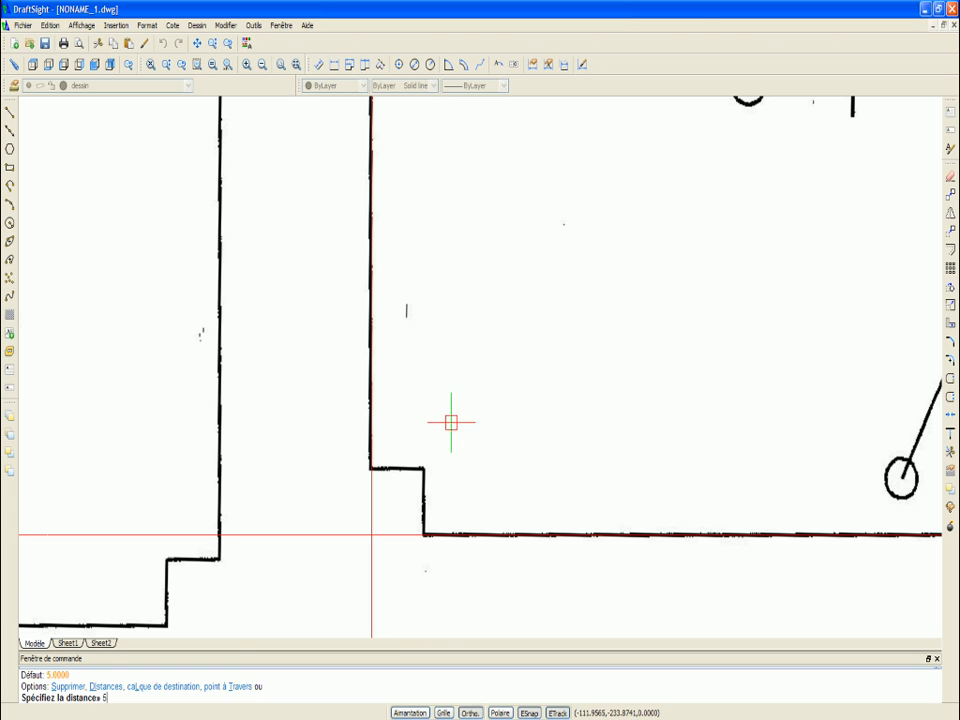
text(5)
key(Return)
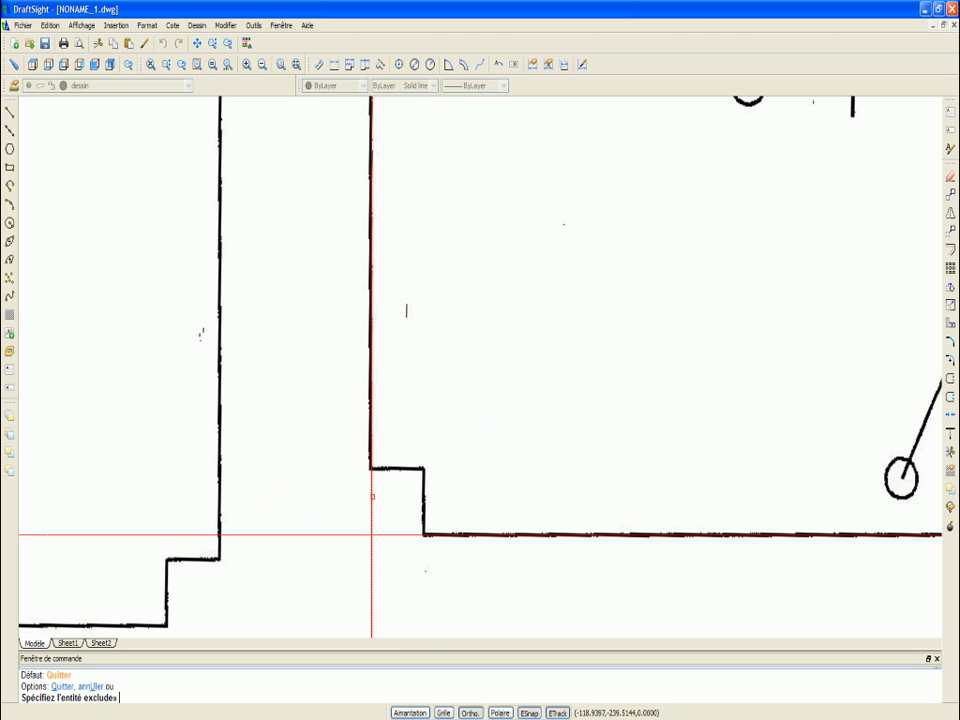
click(372, 497)
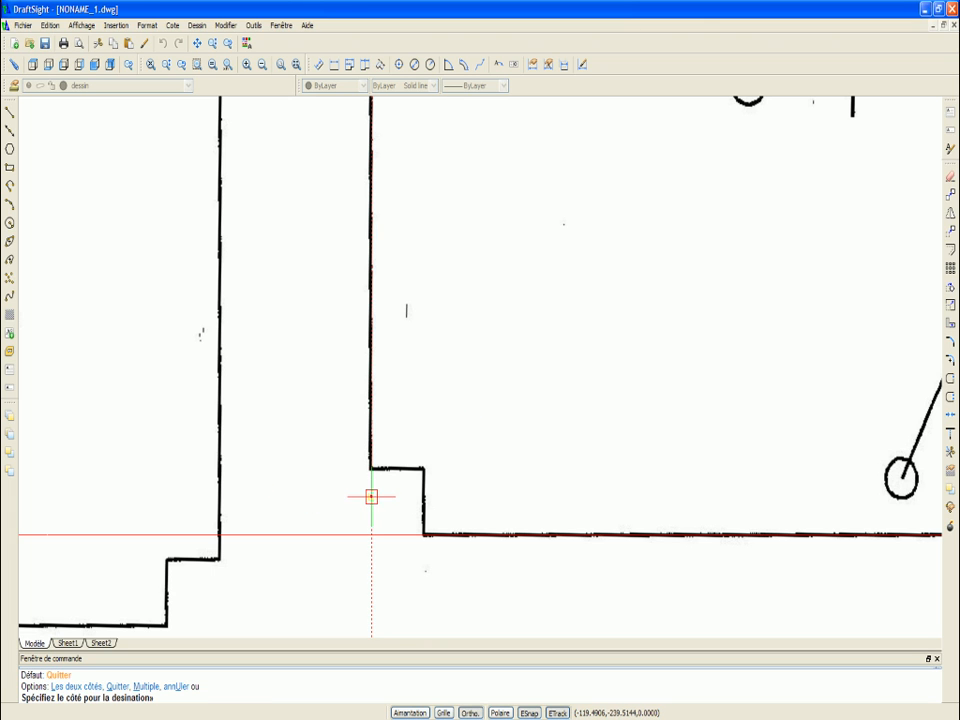
click(463, 471)
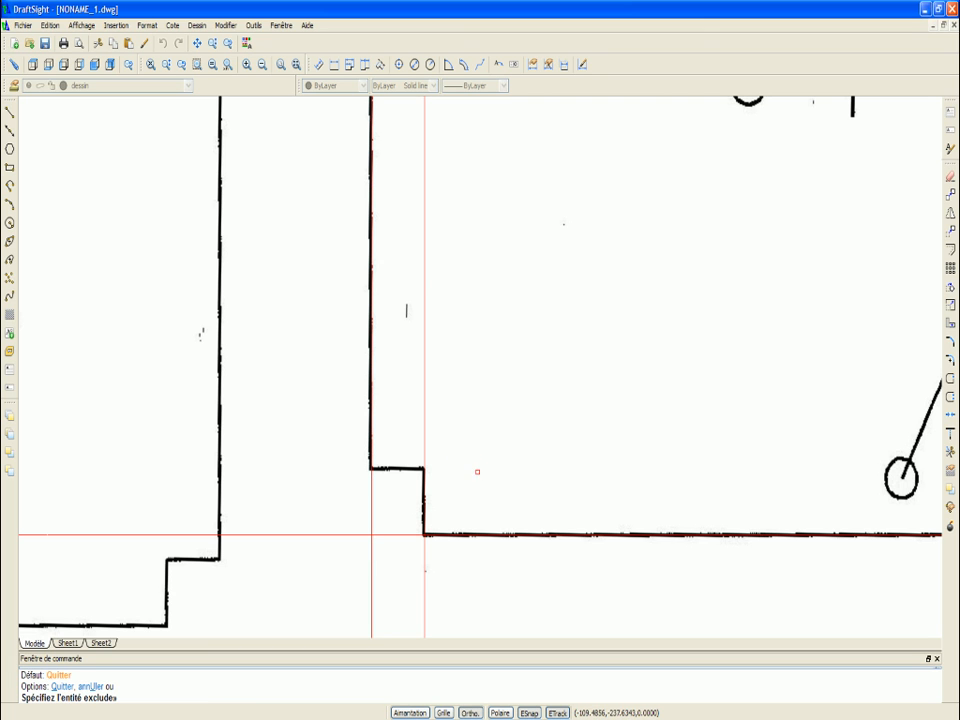
right_click(471, 454)
click(489, 450)
Step: Offset the horizontal construction line on frame 6's bottom edge upward by 5
right_click(489, 448)
click(497, 446)
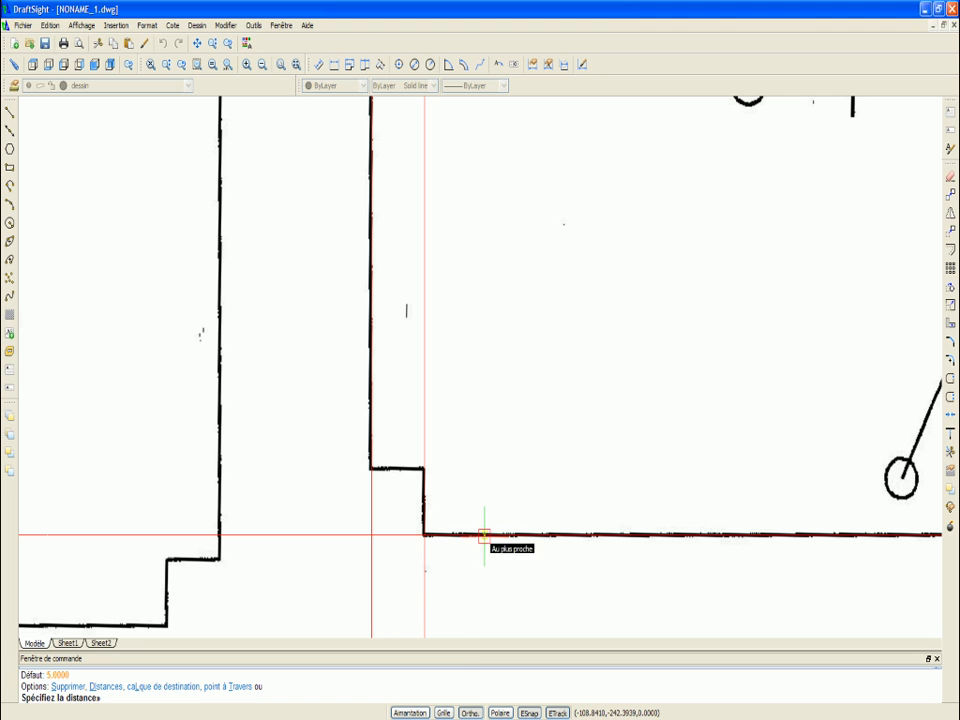
right_click(466, 564)
click(484, 572)
click(478, 535)
click(493, 454)
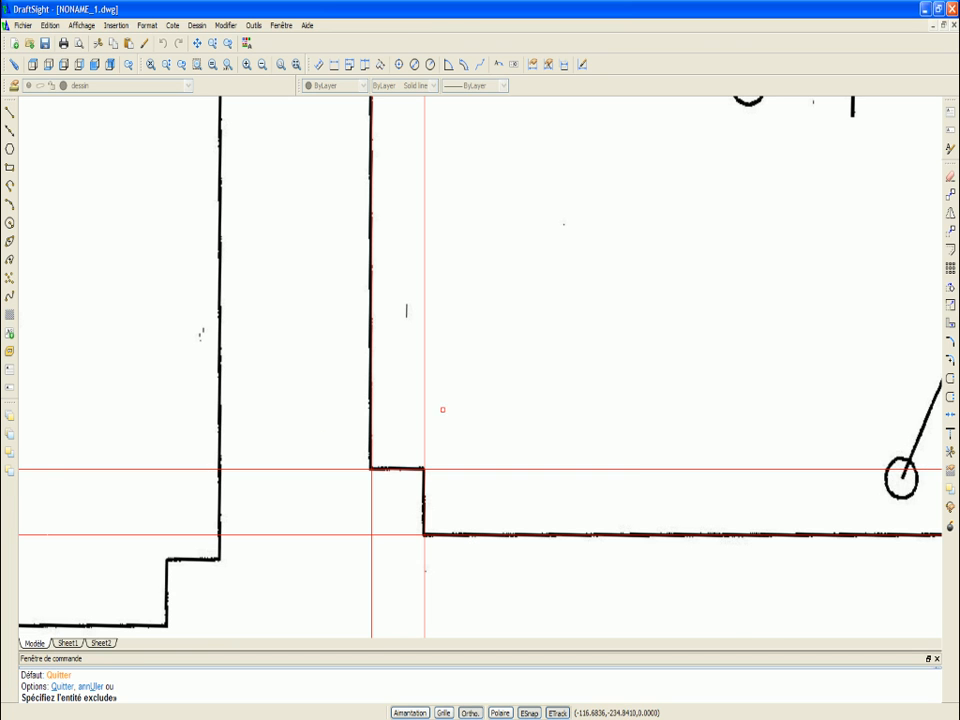
right_click(503, 336)
click(527, 343)
Step: Use Chamfer to join the two offset lines at the inner corner of frame 6's lower-left notch
scroll(386, 435, down, 4)
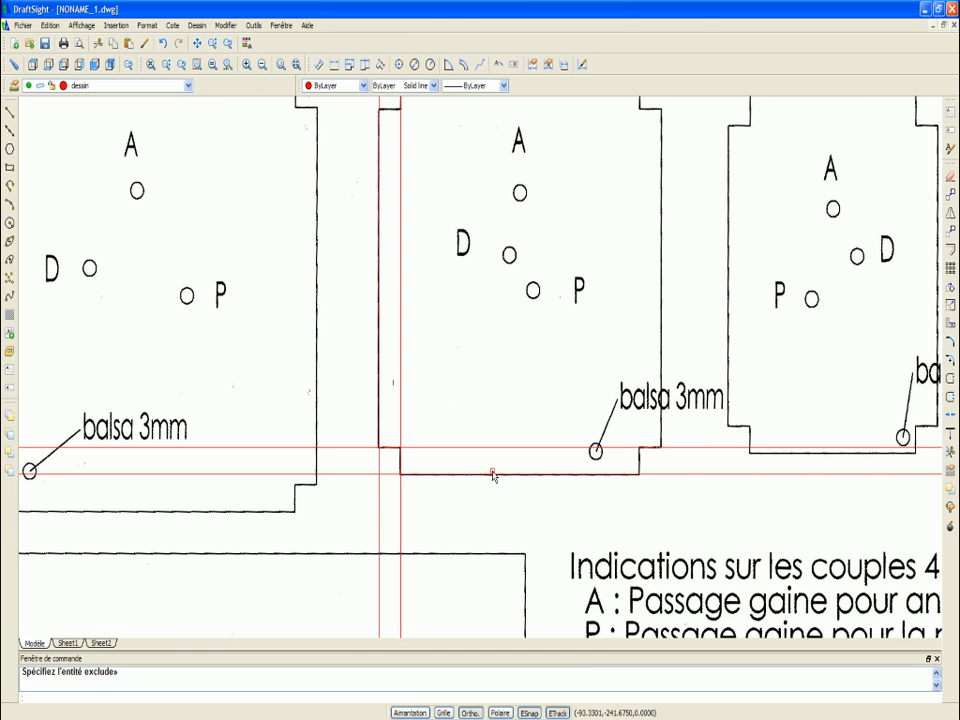
scroll(400, 452, up, 4)
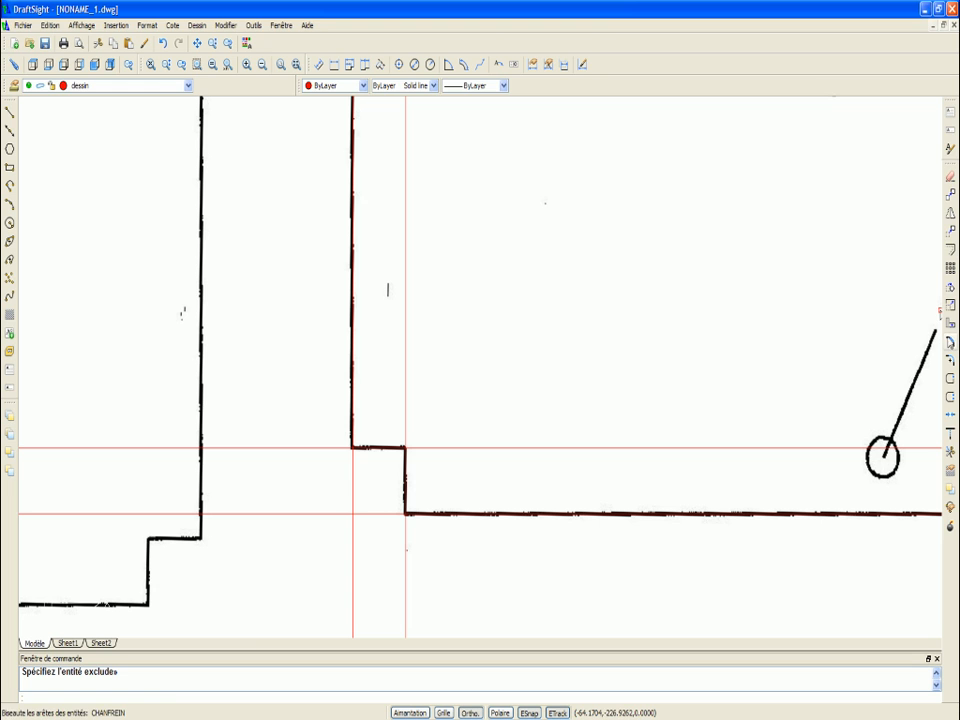
click(951, 342)
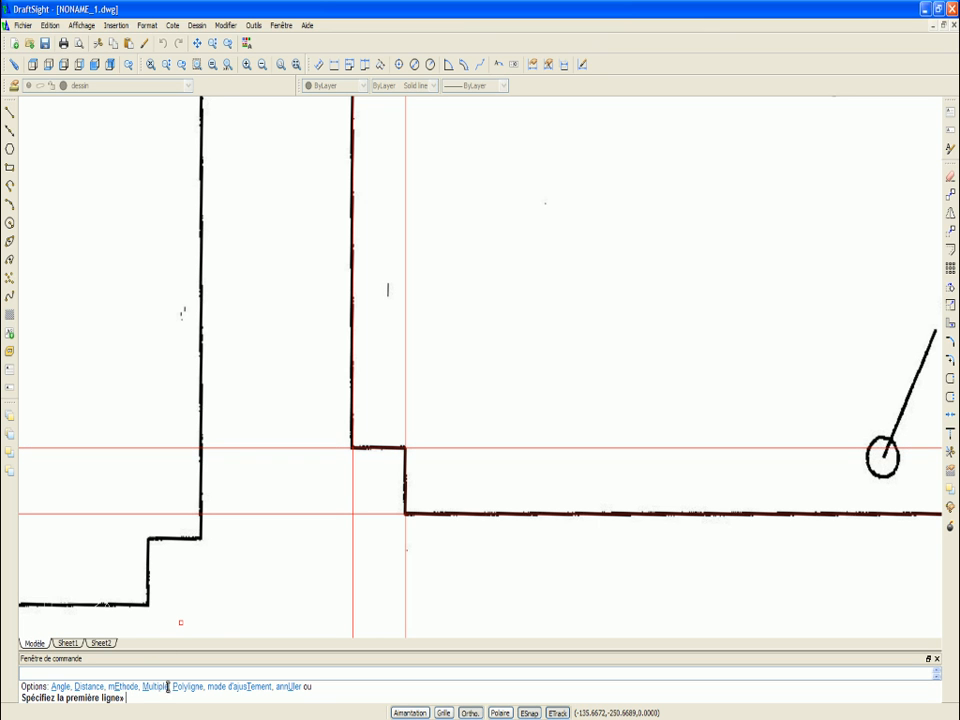
scroll(424, 329, down, 3)
scroll(405, 370, up, 5)
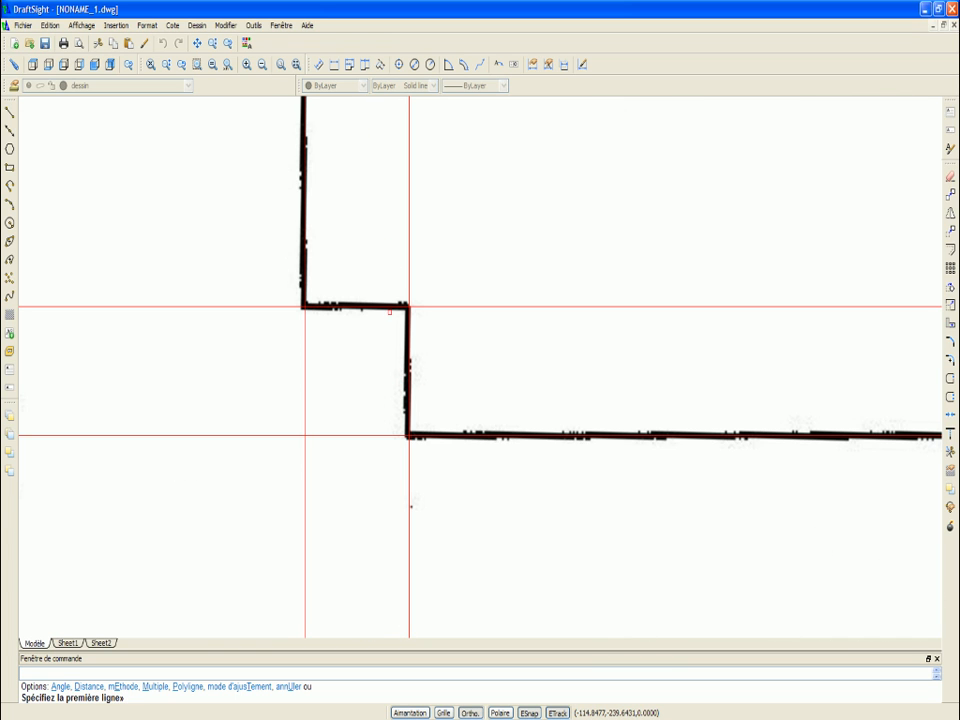
click(390, 309)
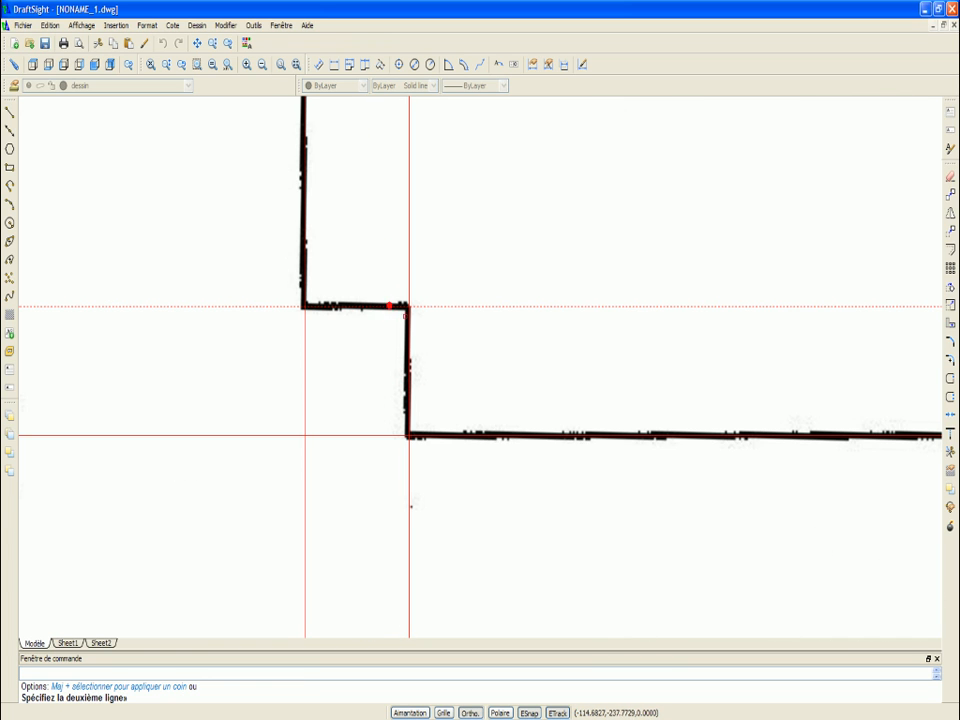
scroll(416, 305, down, 2)
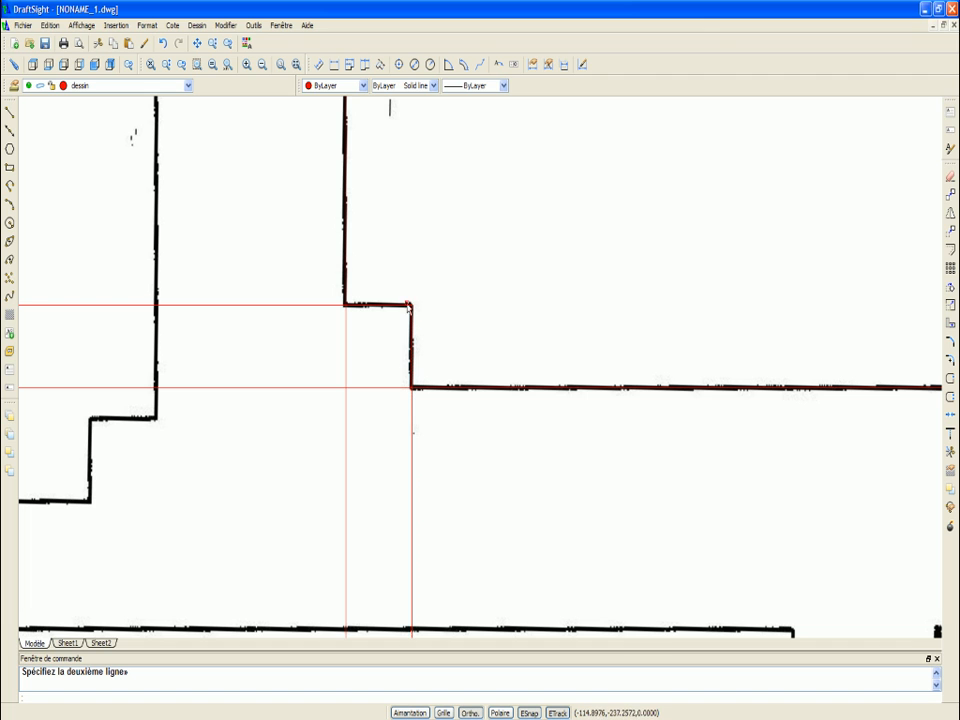
Step: Chamfer the two outer corners of the lower-left notch, joining its lines to frame 6's bottom and left edges
right_click(435, 283)
click(474, 290)
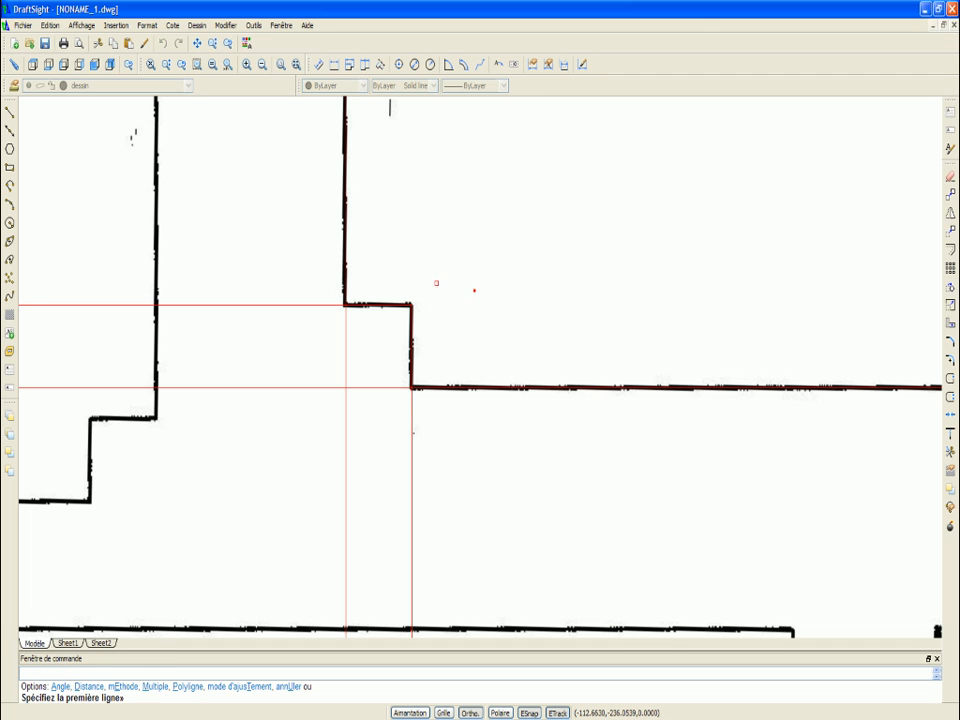
click(414, 386)
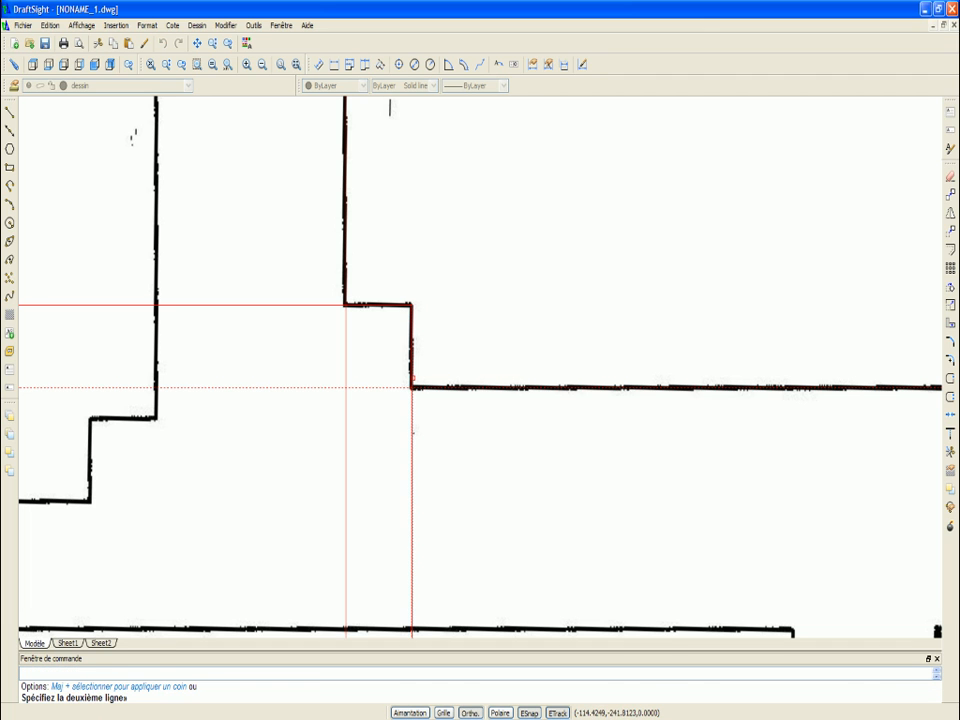
right_click(384, 273)
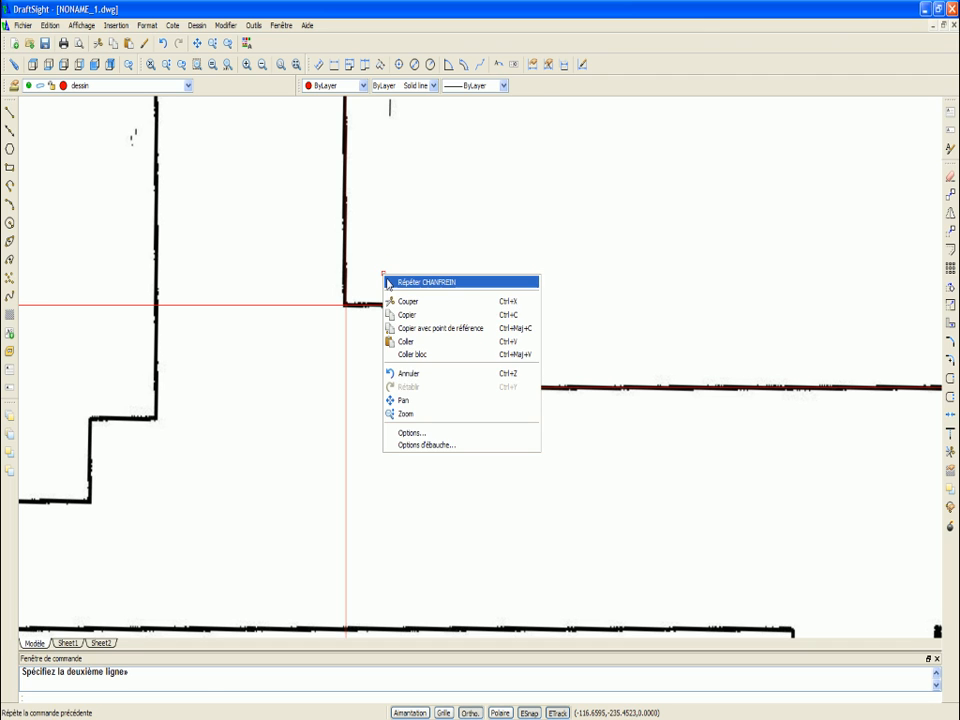
click(385, 281)
click(345, 305)
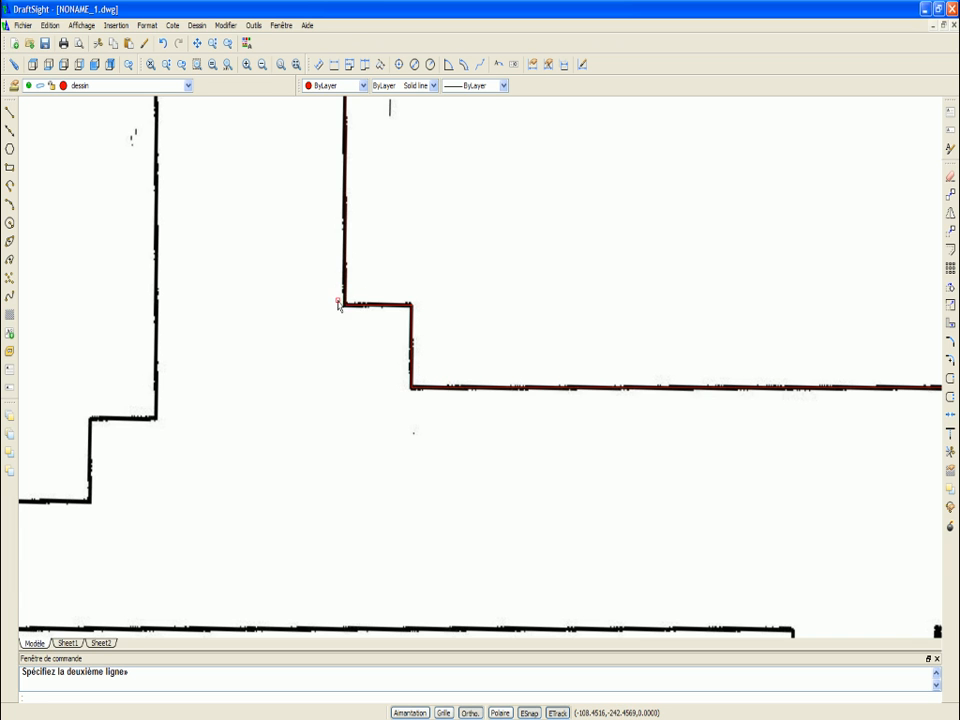
Step: Place a vertical infinite line along the left side of the notch at the top of frame 6
scroll(332, 293, down, 5)
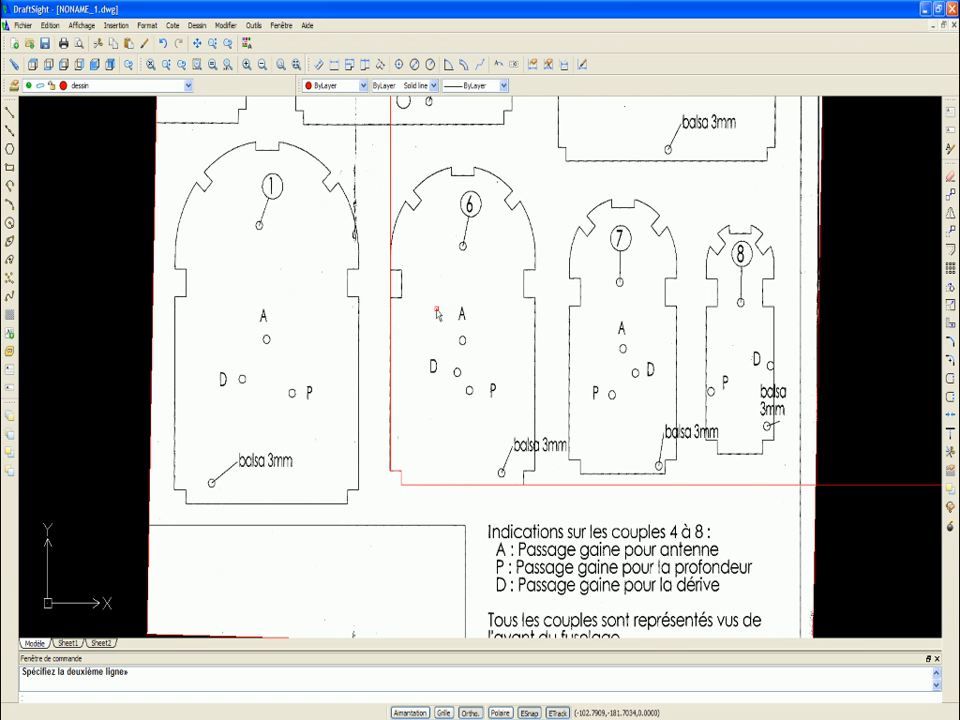
scroll(482, 195, up, 3)
scroll(413, 187, down, 3)
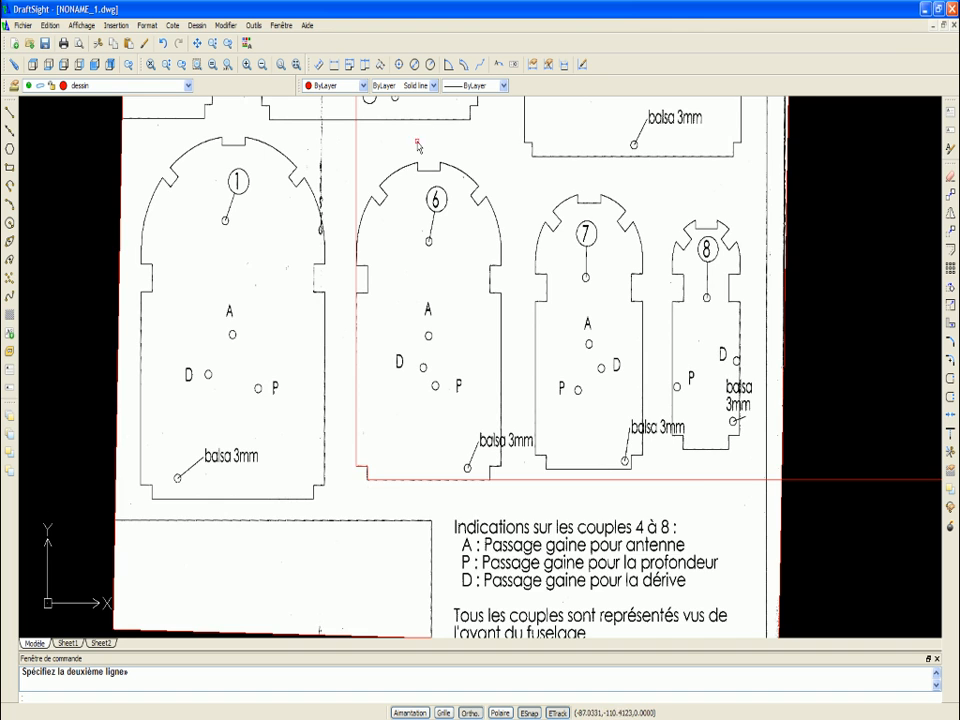
scroll(422, 158, up, 3)
scroll(422, 158, up, 5)
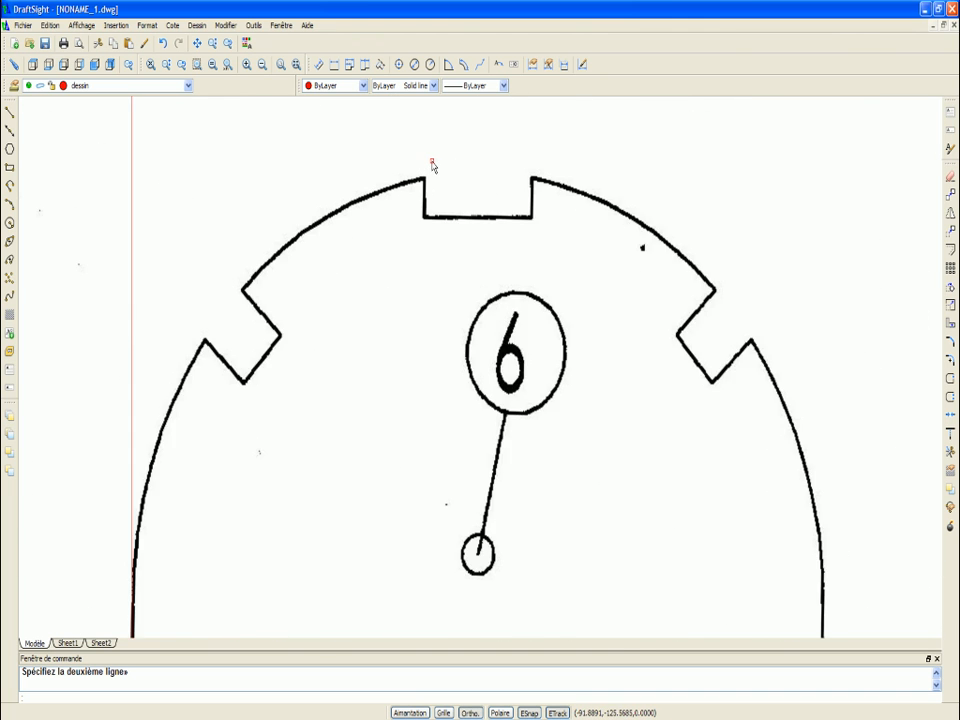
click(10, 130)
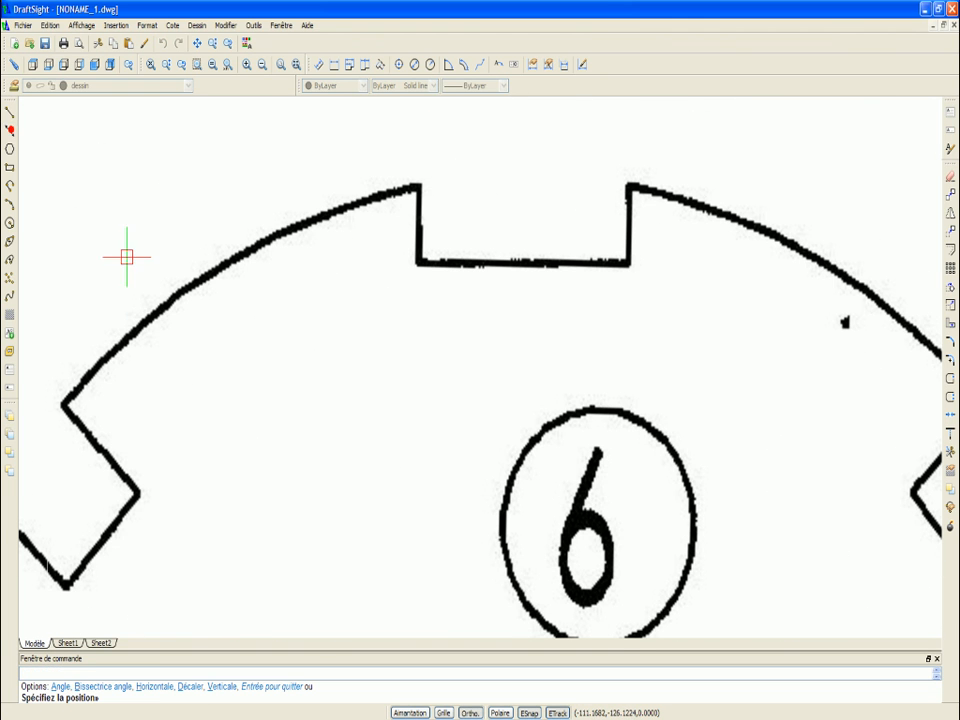
scroll(430, 183, up, 3)
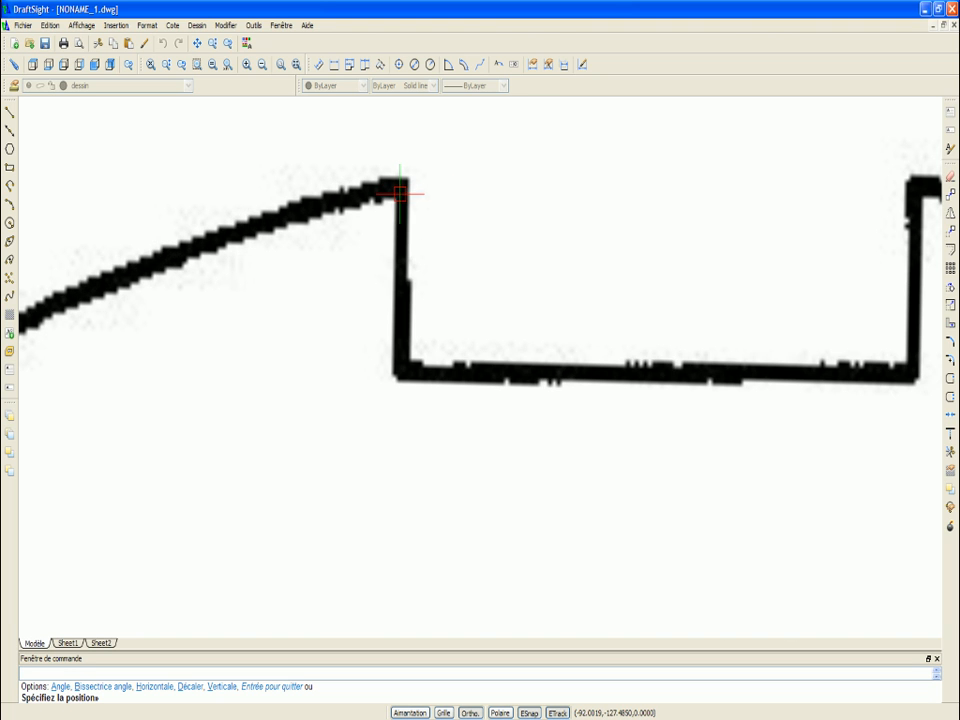
click(402, 193)
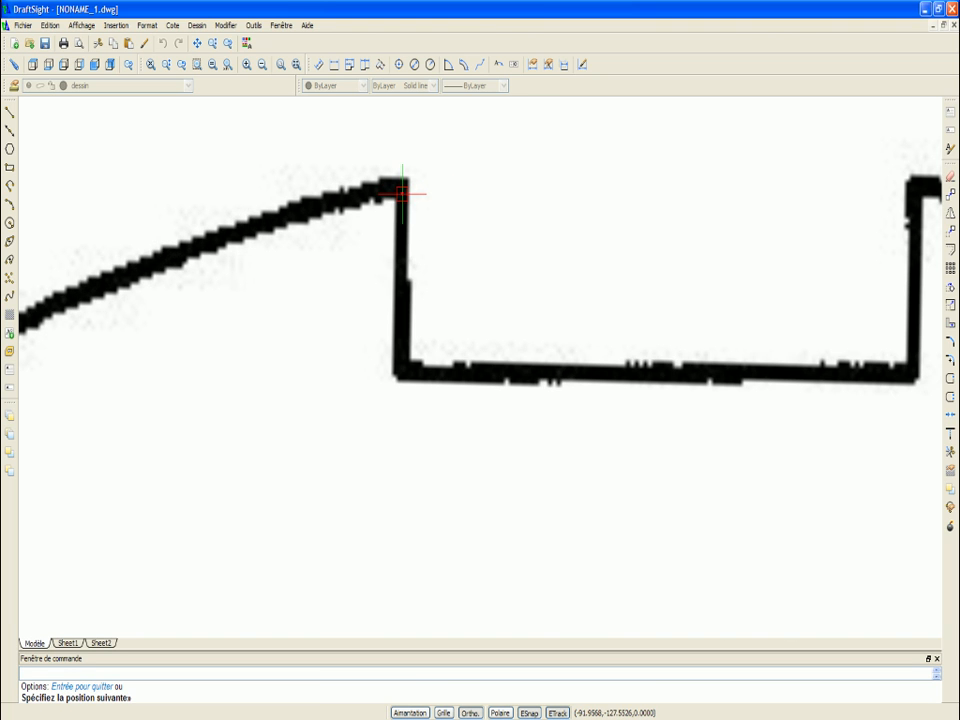
click(399, 471)
scroll(380, 320, down, 7)
scroll(430, 330, down, 4)
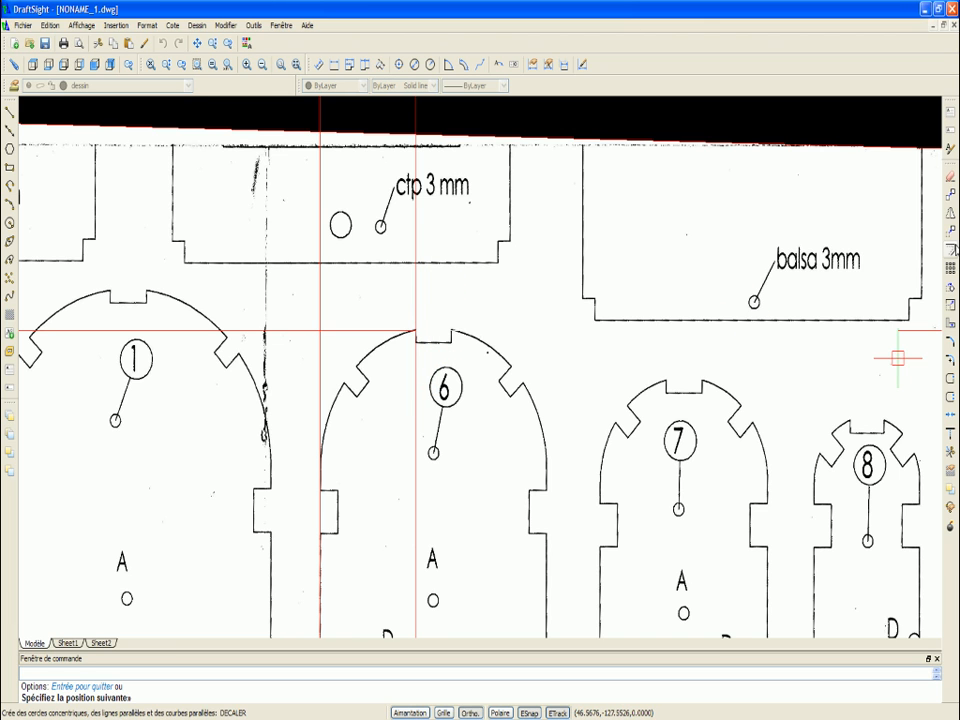
Step: Offset the vertical infinite line on the left side of frame 6's top notch by 5 toward the frame's centre
click(950, 248)
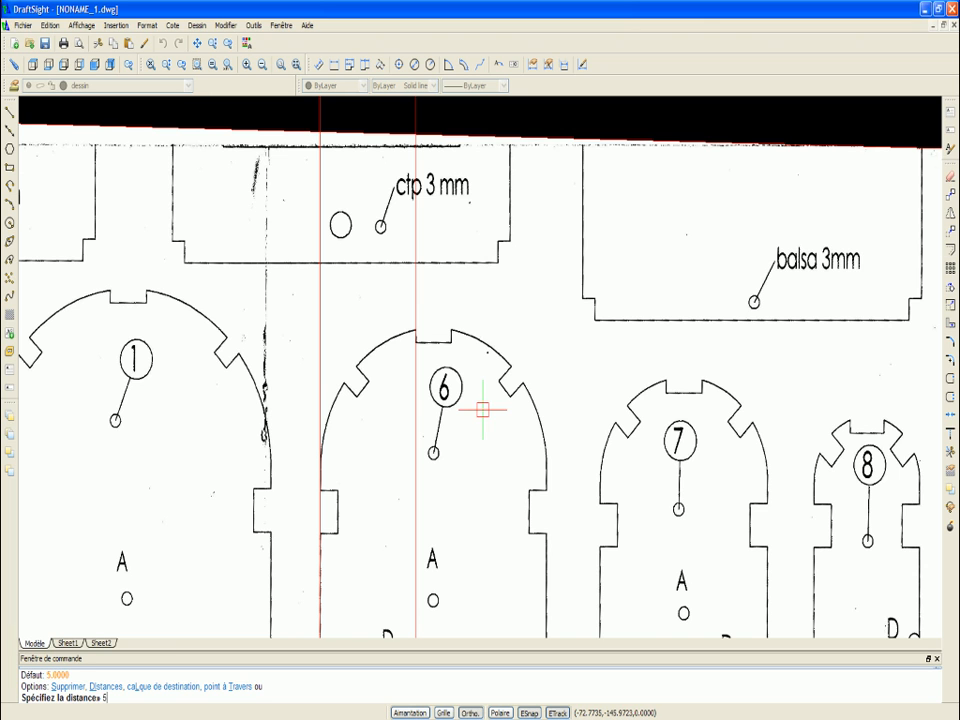
key(Return)
click(416, 369)
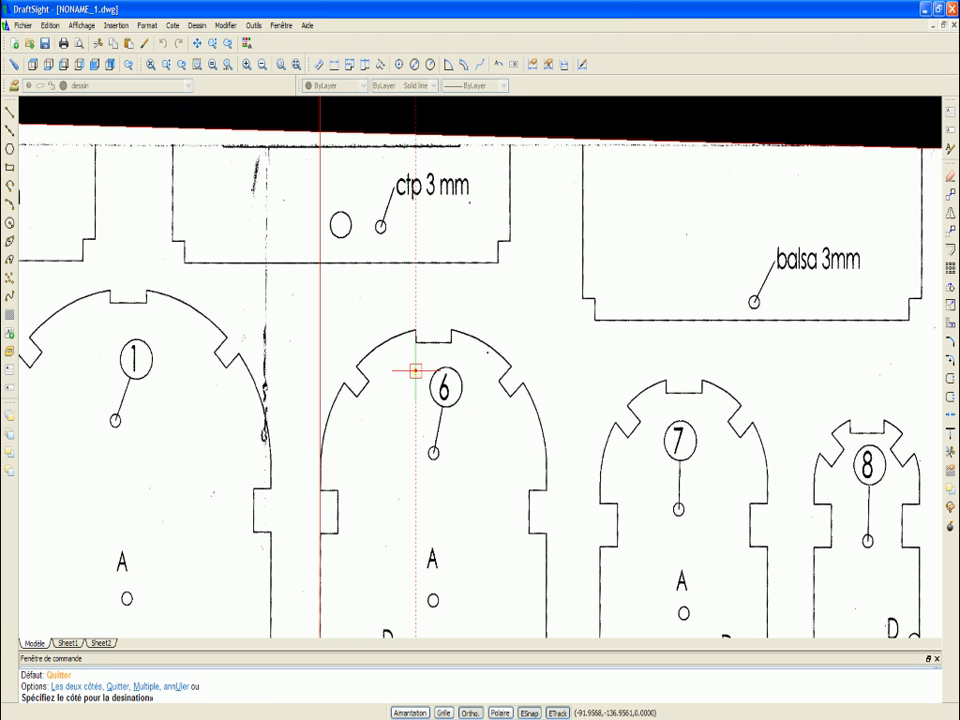
click(440, 369)
right_click(442, 370)
click(456, 376)
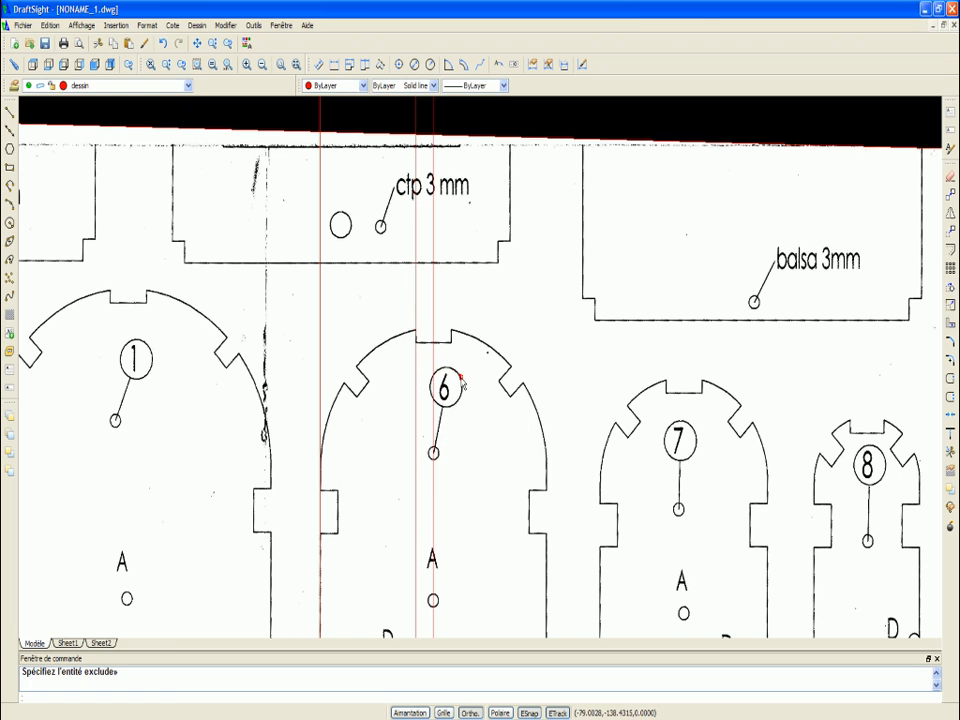
Step: With Ortho off, place a slanted infinite line along the upper edge of frame 6's upper-left angled notch
scroll(428, 345, up, 5)
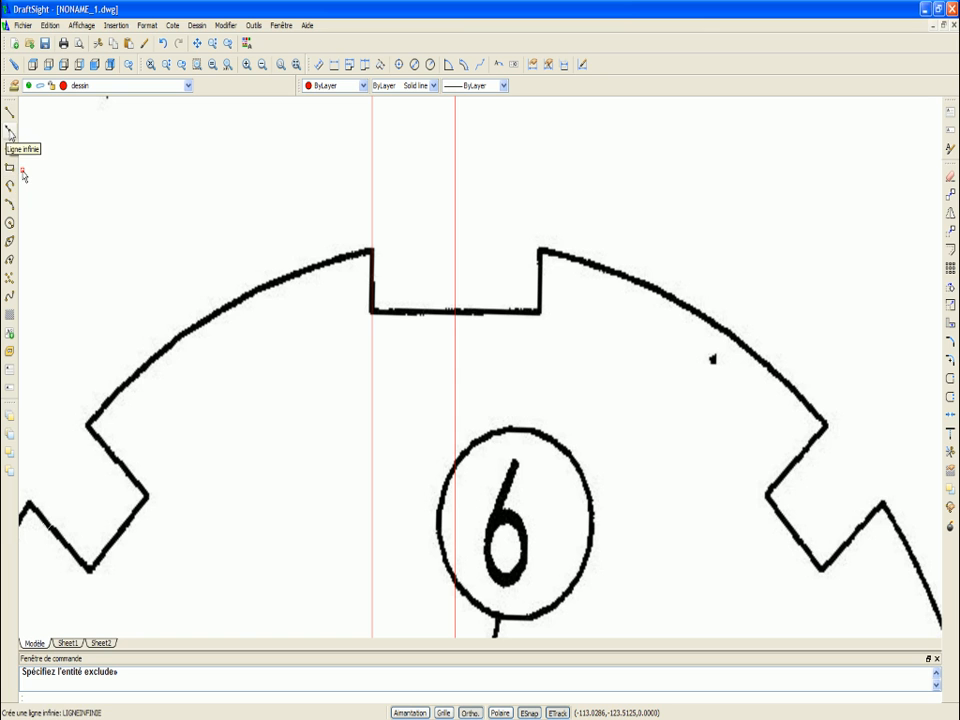
scroll(425, 283, down, 3)
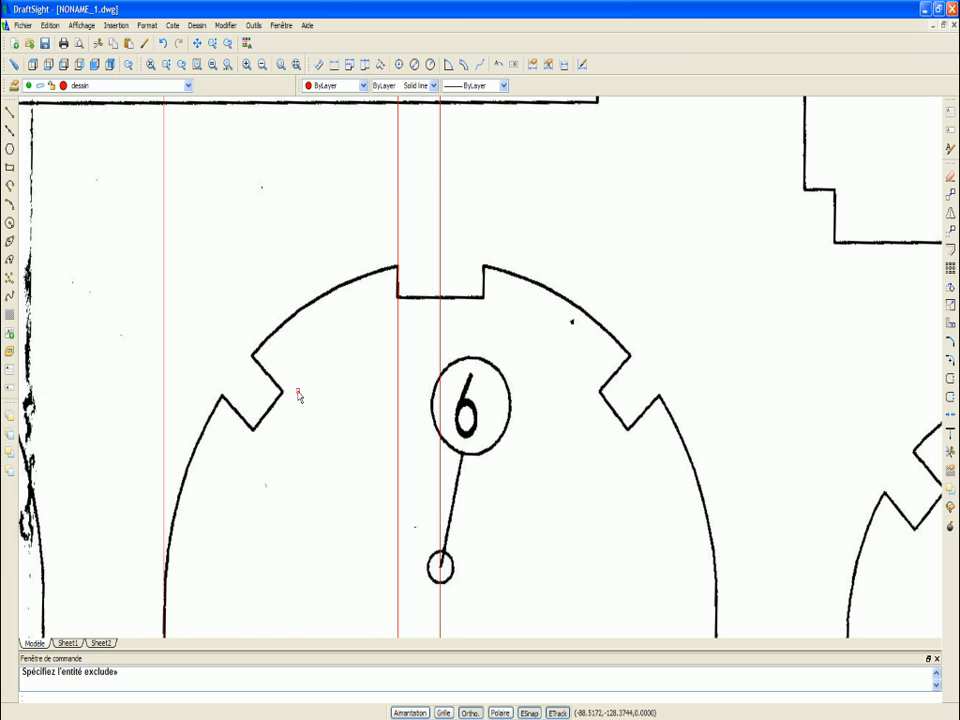
scroll(232, 407, up, 3)
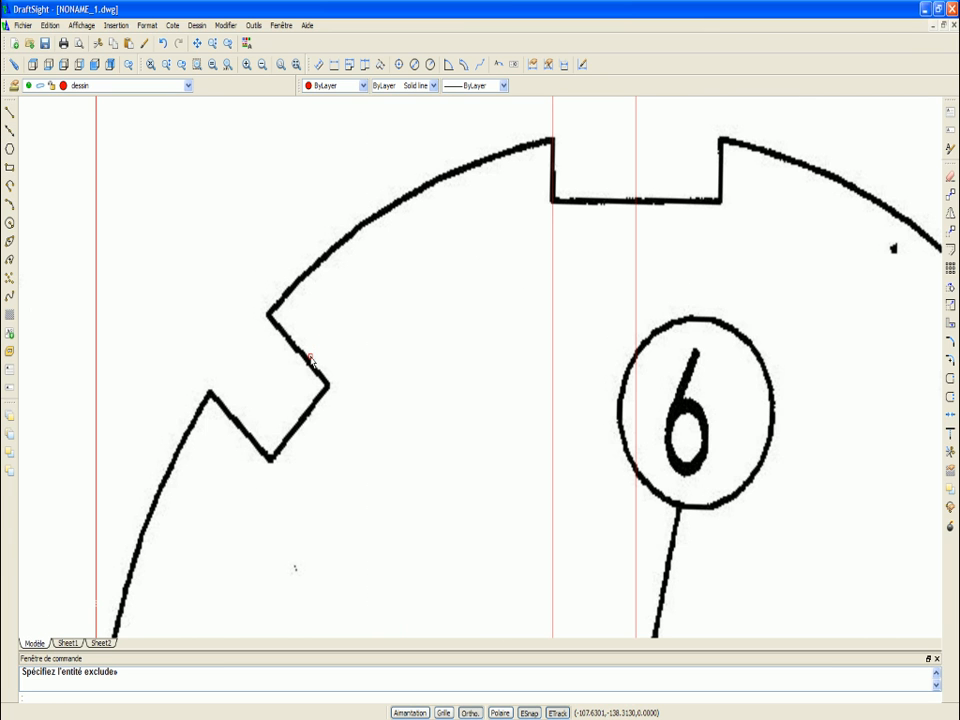
click(9, 130)
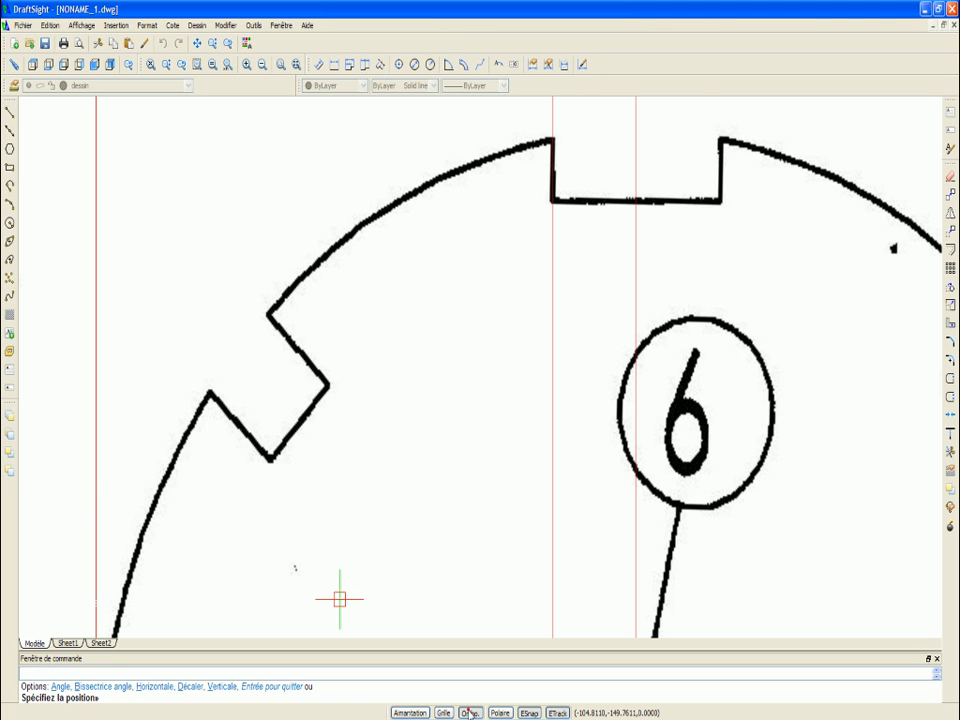
scroll(311, 345, up, 3)
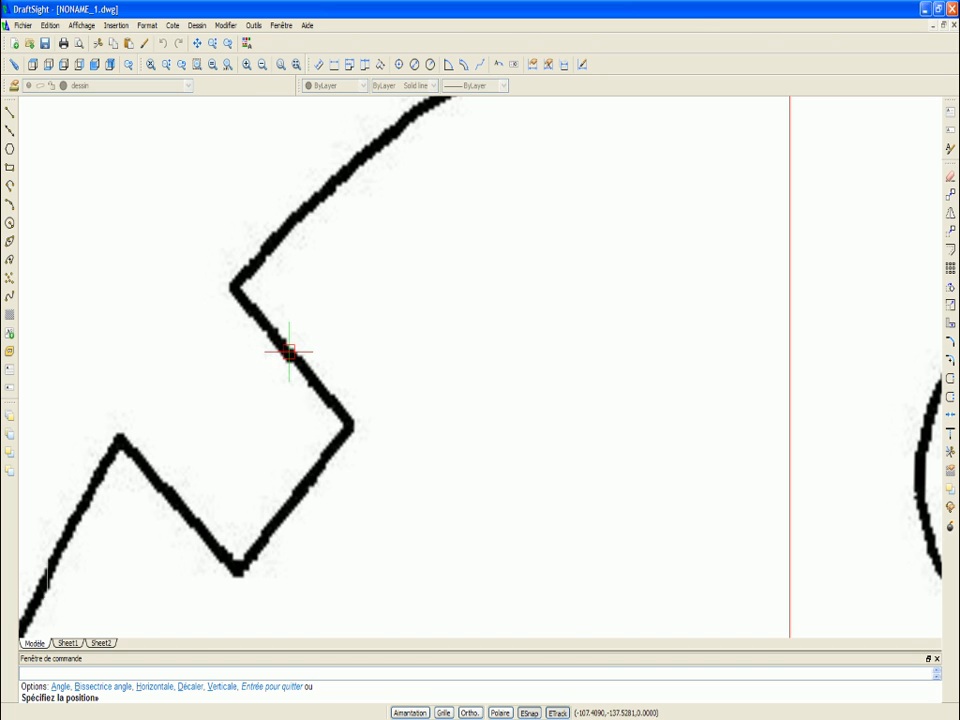
click(288, 352)
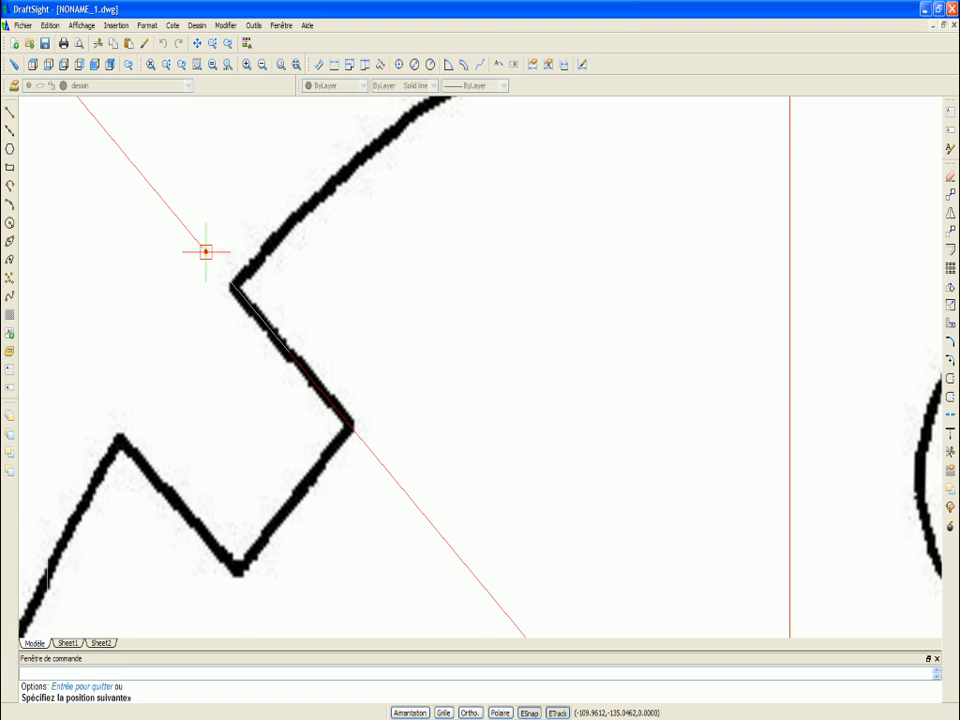
scroll(205, 252, down, 3)
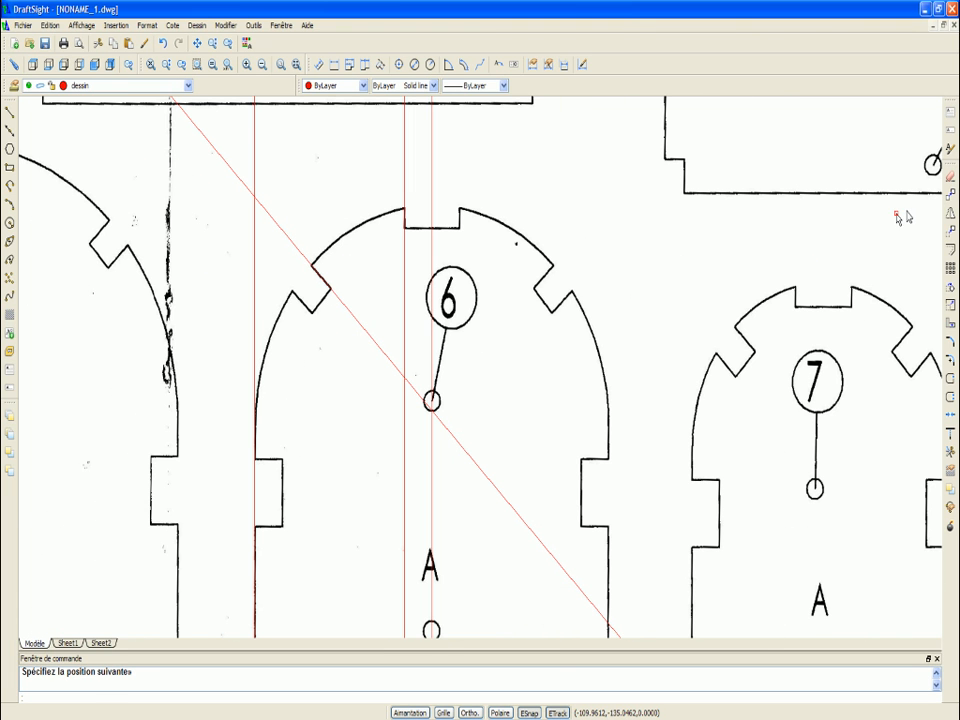
Step: Offset the slanted infinite line by 5 toward the lower edge of frame 6's upper-left angled notch
click(951, 213)
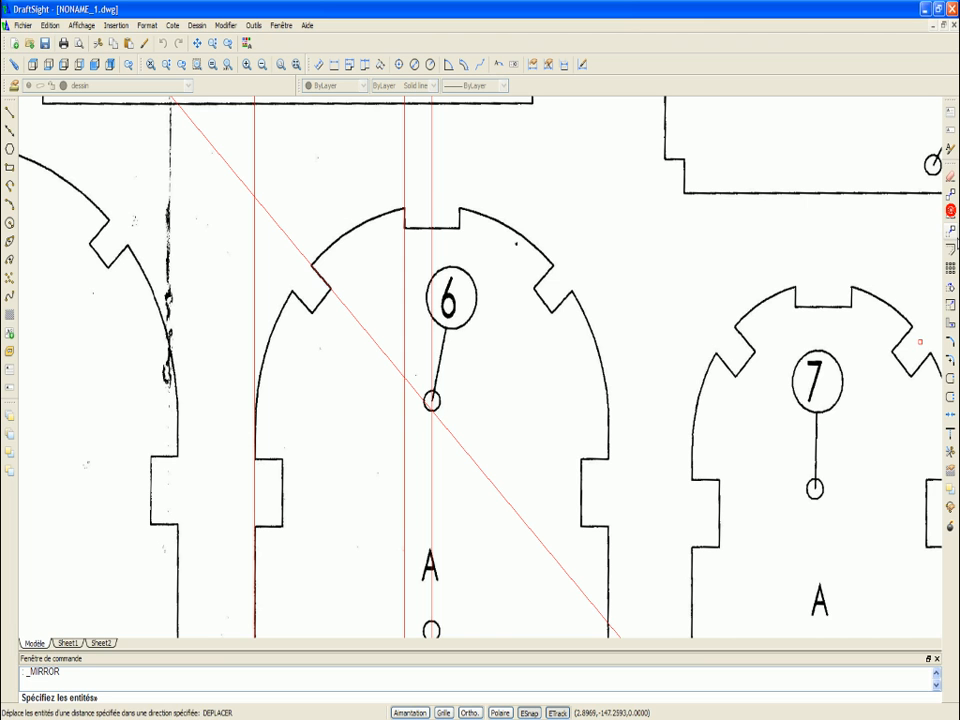
click(951, 230)
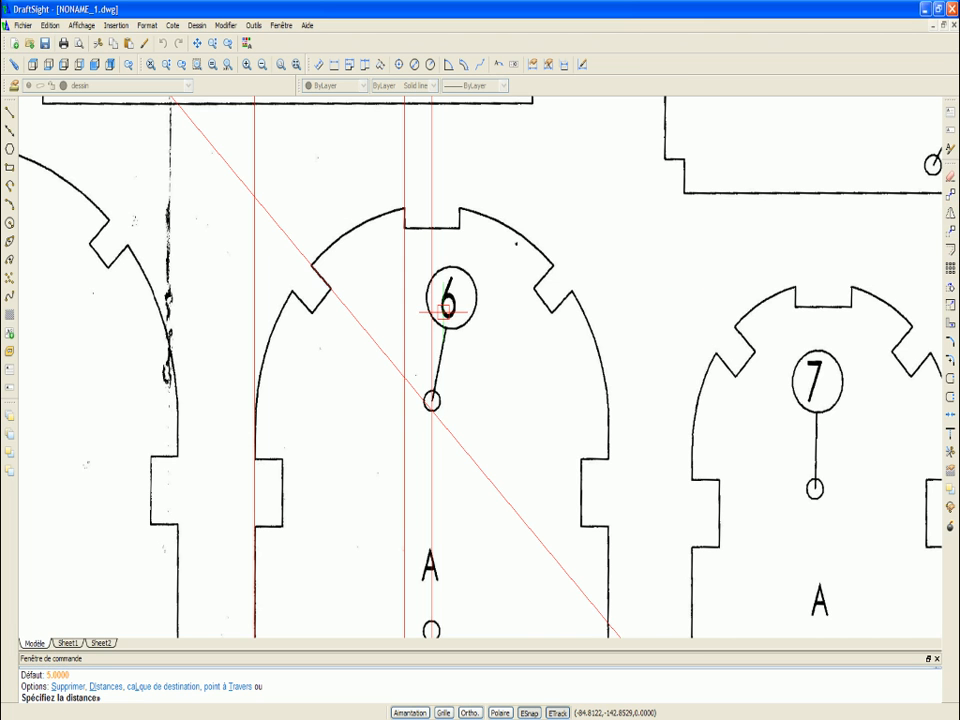
key(Return)
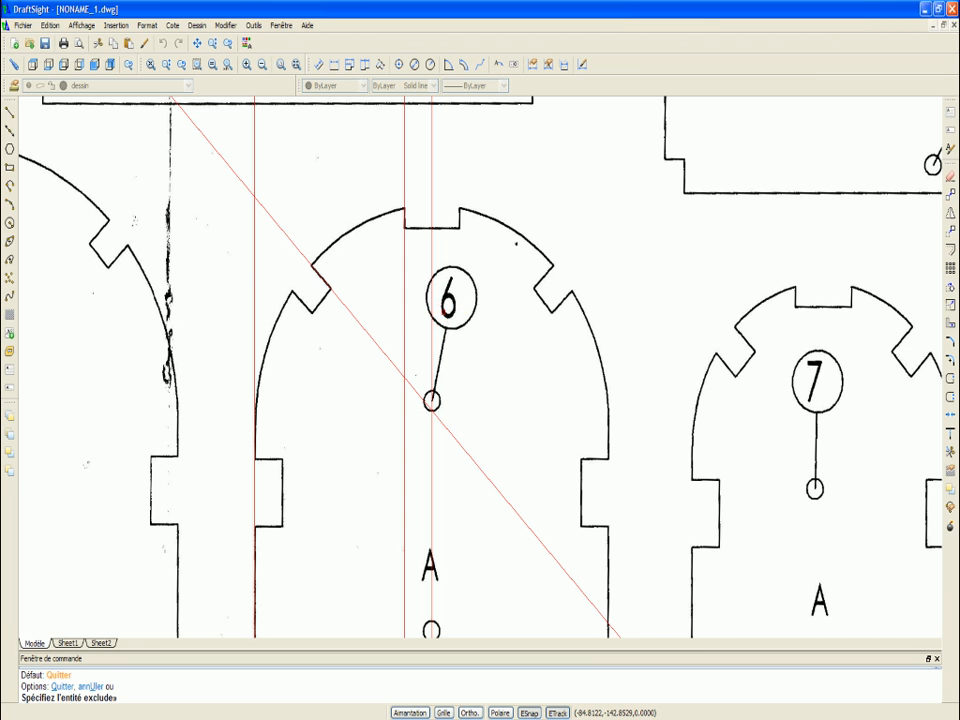
click(337, 294)
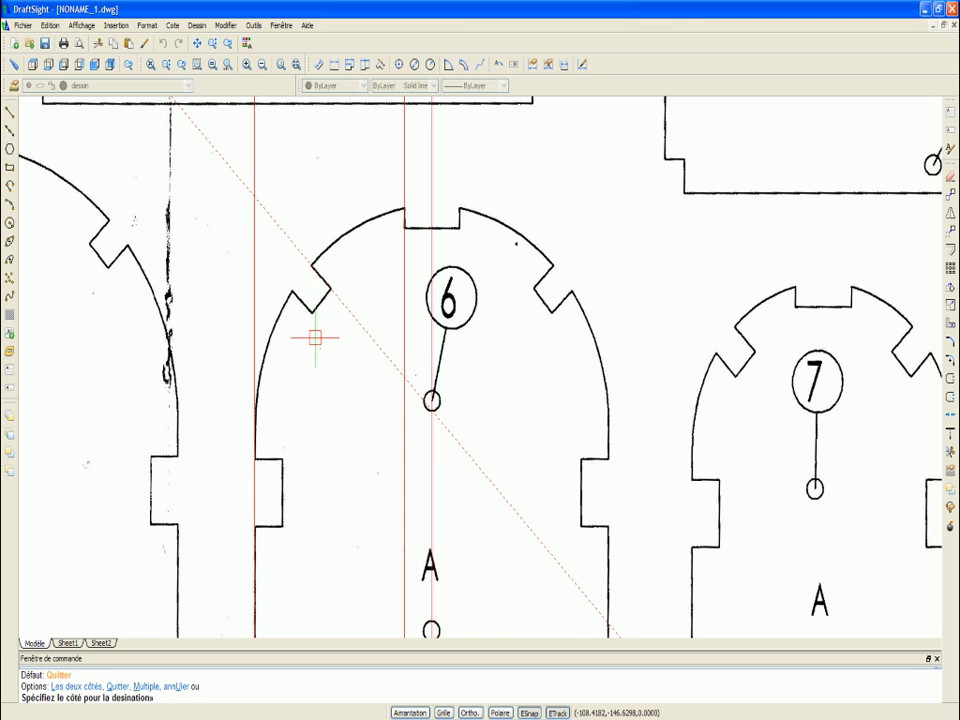
click(315, 336)
right_click(315, 336)
key(Escape)
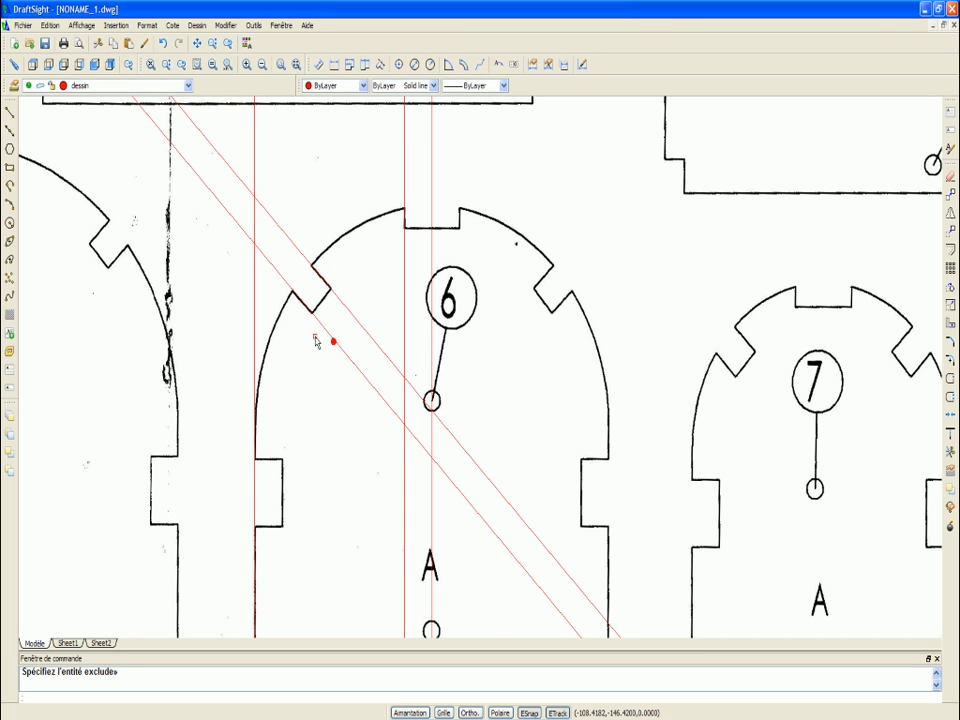
scroll(357, 300, down, 3)
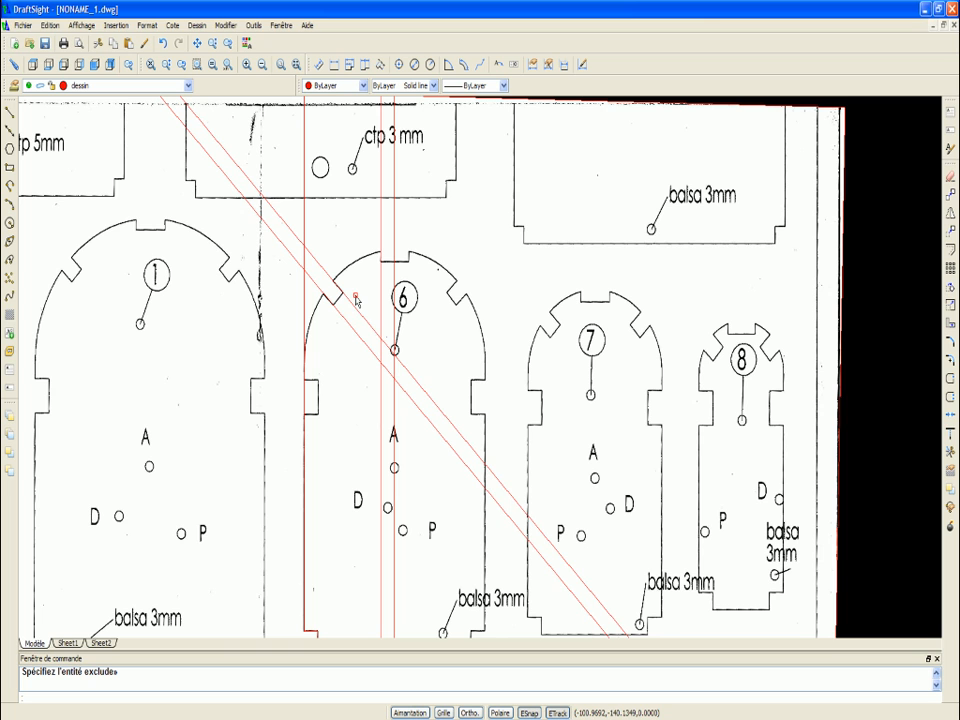